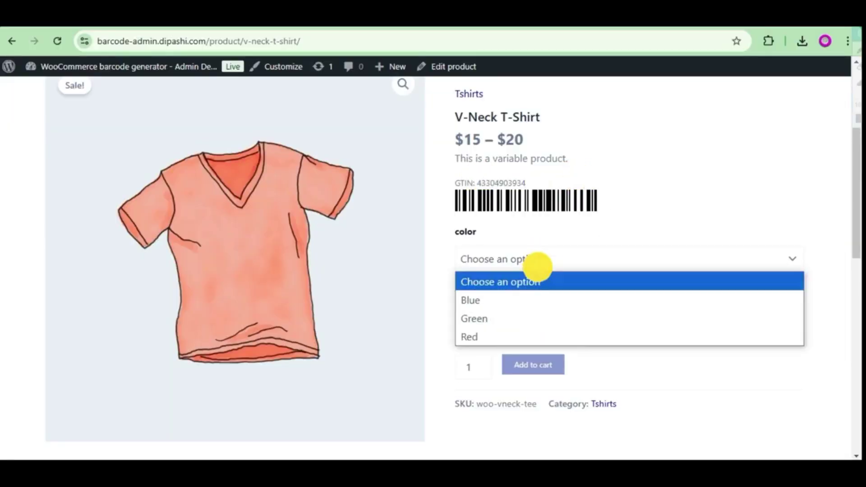
Choose the Green, Large variation and send all barcode labels to print preview
{"action": "left_click", "coordinate": [521, 300]}
{"action": "left_click", "coordinate": [505, 337]}
{"action": "left_click", "coordinate": [515, 260]}
{"action": "left_click", "coordinate": [521, 317]}
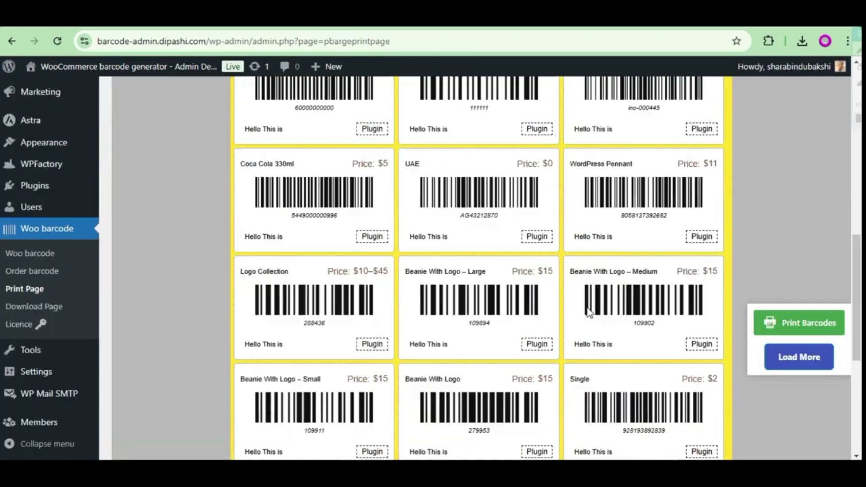
{"action": "scroll", "coordinate": [796, 366], "scroll_direction": "down", "scroll_amount": 4}
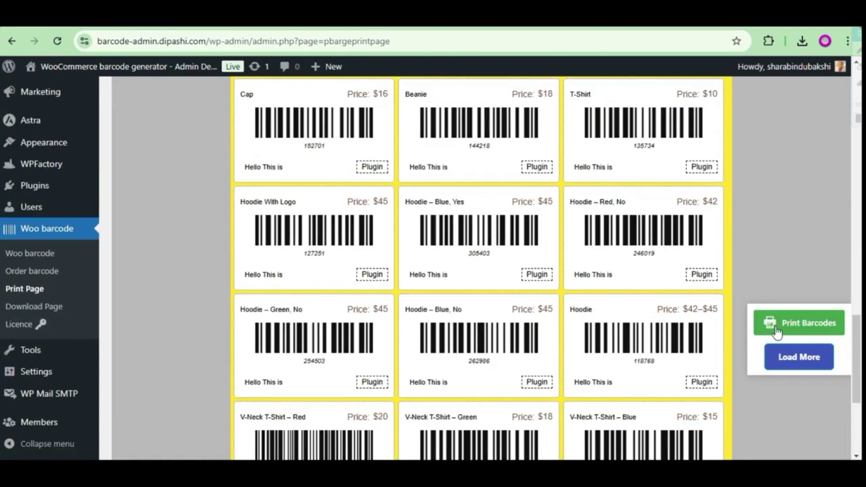
{"action": "left_click", "coordinate": [786, 322]}
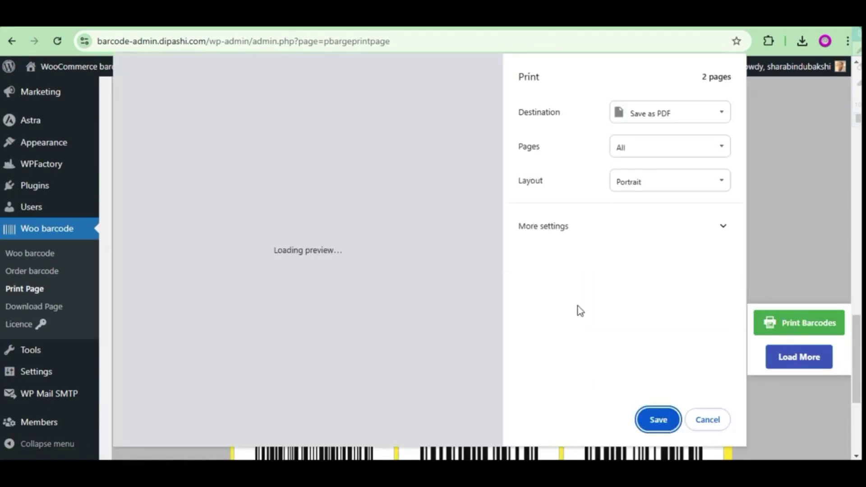
{"action": "scroll", "coordinate": [395, 223], "scroll_direction": "up", "scroll_amount": 3}
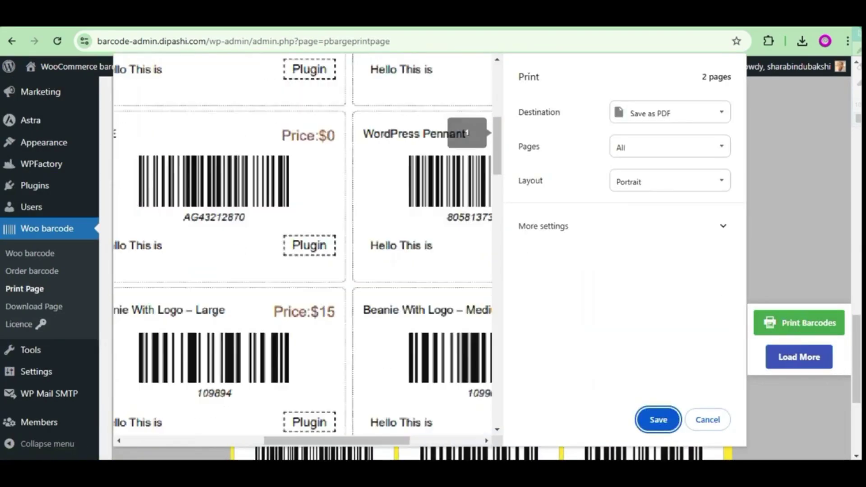
{"action": "scroll", "coordinate": [395, 222], "scroll_direction": "up", "scroll_amount": 2}
{"action": "left_click_drag", "start_coordinate": [301, 441], "coordinate": [365, 437]}
{"action": "scroll", "coordinate": [365, 431], "scroll_direction": "down", "scroll_amount": 2}
{"action": "scroll", "coordinate": [365, 431], "scroll_direction": "down", "scroll_amount": 3}
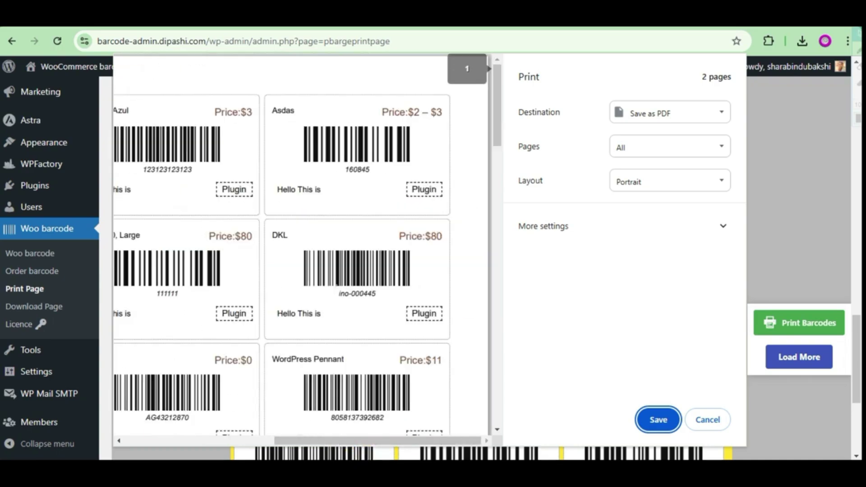
{"action": "scroll", "coordinate": [485, 283], "scroll_direction": "down", "scroll_amount": 2}
{"action": "scroll", "coordinate": [485, 283], "scroll_direction": "down", "scroll_amount": 5}
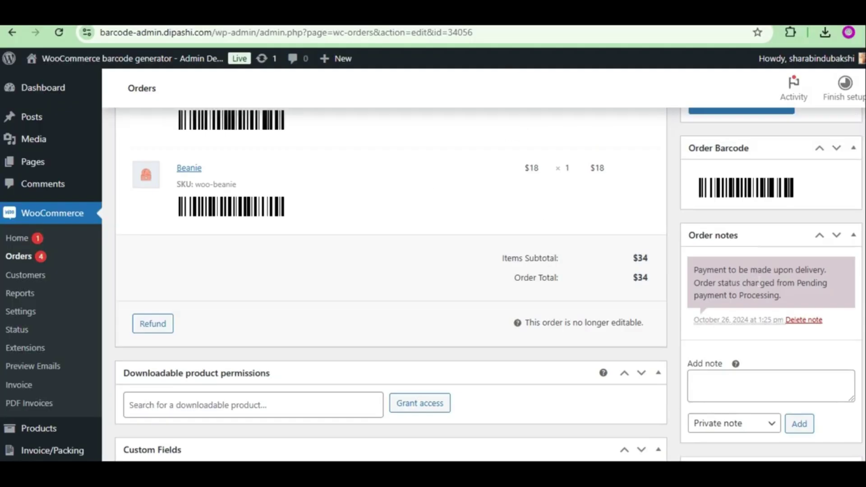
{"action": "scroll", "coordinate": [785, 305], "scroll_direction": "up", "scroll_amount": 2}
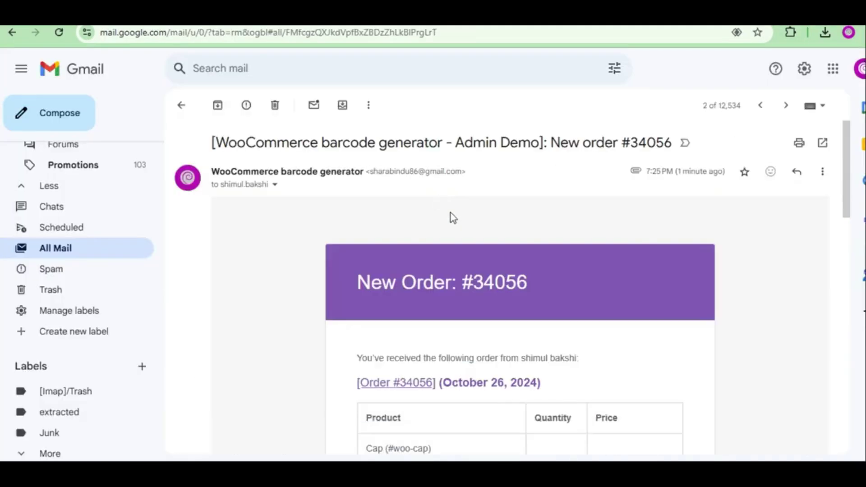
{"action": "scroll", "coordinate": [562, 230], "scroll_direction": "down", "scroll_amount": 2}
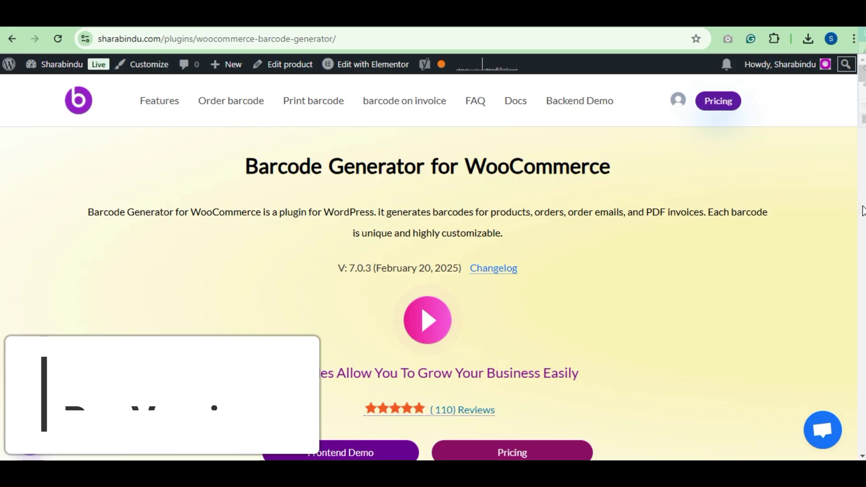
{"action": "scroll", "coordinate": [796, 210], "scroll_direction": "down", "scroll_amount": 2}
{"action": "scroll", "coordinate": [799, 210], "scroll_direction": "down", "scroll_amount": 1}
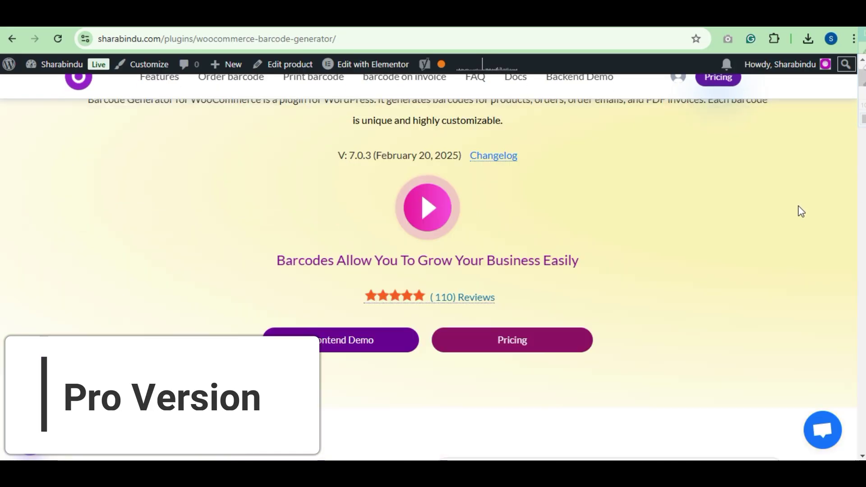
{"action": "scroll", "coordinate": [798, 211], "scroll_direction": "down", "scroll_amount": 3}
{"action": "scroll", "coordinate": [801, 212], "scroll_direction": "down", "scroll_amount": 2}
{"action": "scroll", "coordinate": [806, 210], "scroll_direction": "down", "scroll_amount": 3}
{"action": "scroll", "coordinate": [810, 211], "scroll_direction": "down", "scroll_amount": 3}
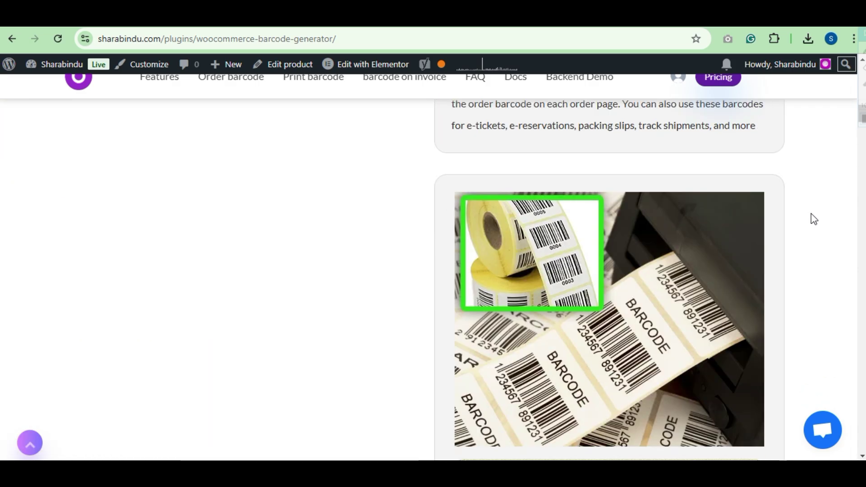
{"action": "scroll", "coordinate": [813, 217], "scroll_direction": "down", "scroll_amount": 3}
{"action": "scroll", "coordinate": [820, 237], "scroll_direction": "down", "scroll_amount": 3}
{"action": "scroll", "coordinate": [822, 242], "scroll_direction": "down", "scroll_amount": 3}
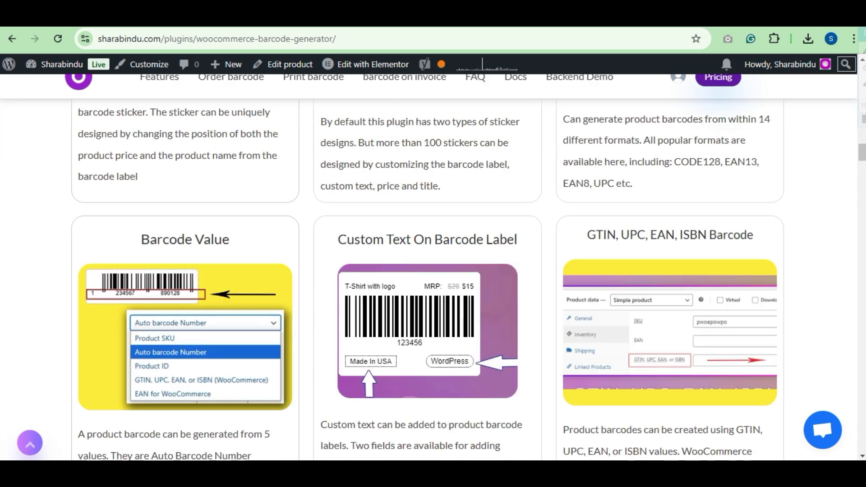
{"action": "scroll", "coordinate": [858, 155], "scroll_direction": "down", "scroll_amount": 1}
{"action": "scroll", "coordinate": [857, 156], "scroll_direction": "down", "scroll_amount": 2}
{"action": "scroll", "coordinate": [857, 159], "scroll_direction": "down", "scroll_amount": 2}
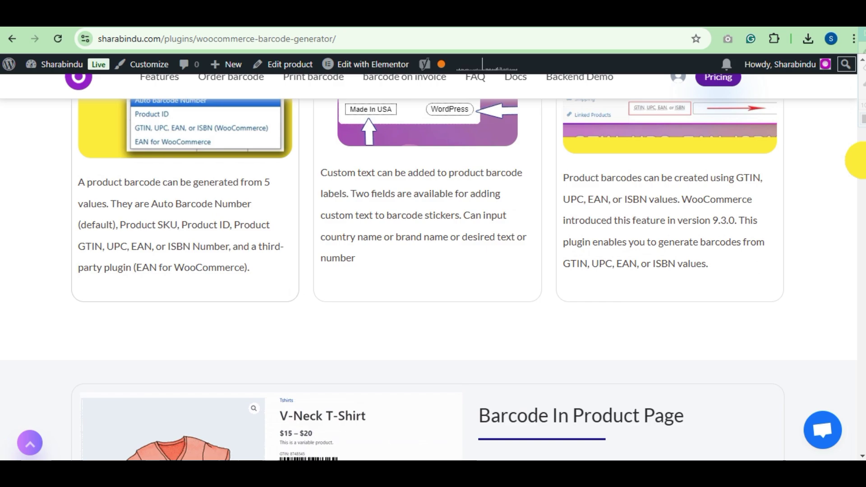
{"action": "scroll", "coordinate": [857, 169], "scroll_direction": "down", "scroll_amount": 3}
{"action": "scroll", "coordinate": [857, 171], "scroll_direction": "down", "scroll_amount": 2}
{"action": "scroll", "coordinate": [857, 176], "scroll_direction": "down", "scroll_amount": 1}
{"action": "scroll", "coordinate": [858, 183], "scroll_direction": "down", "scroll_amount": 3}
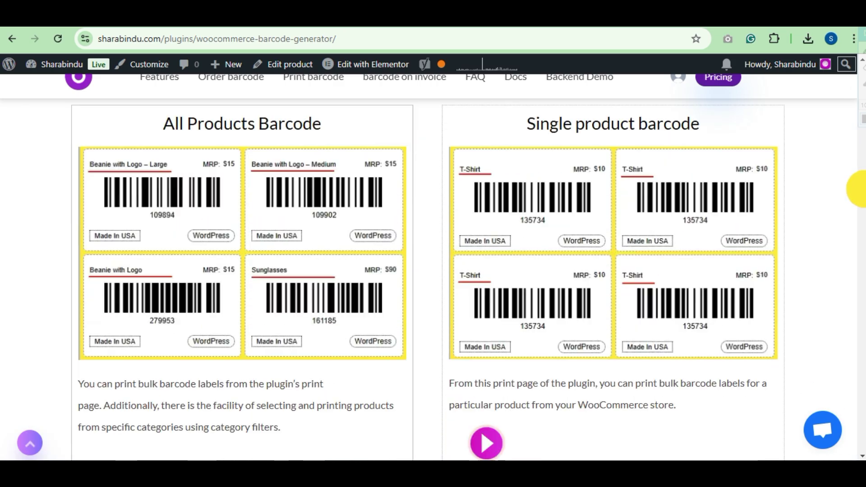
{"action": "scroll", "coordinate": [858, 190], "scroll_direction": "down", "scroll_amount": 1}
{"action": "scroll", "coordinate": [858, 197], "scroll_direction": "down", "scroll_amount": 3}
{"action": "scroll", "coordinate": [858, 206], "scroll_direction": "down", "scroll_amount": 3}
{"action": "scroll", "coordinate": [857, 217], "scroll_direction": "down", "scroll_amount": 2}
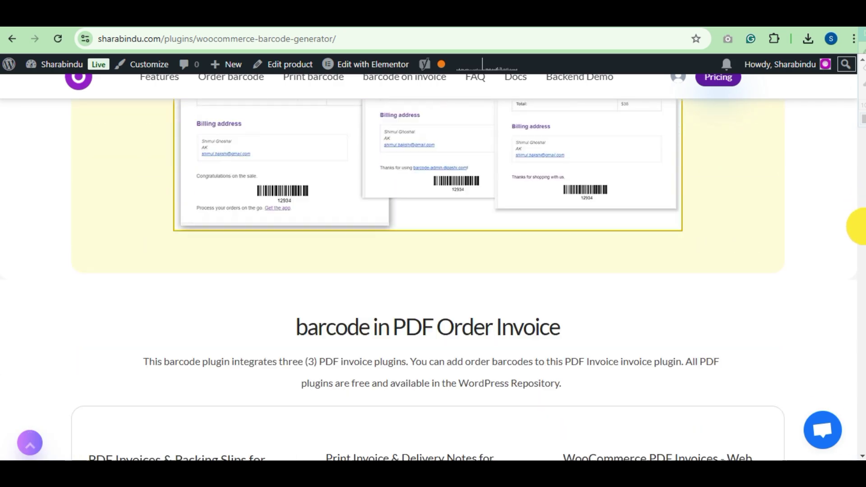
{"action": "scroll", "coordinate": [857, 230], "scroll_direction": "down", "scroll_amount": 4}
{"action": "scroll", "coordinate": [857, 241], "scroll_direction": "down", "scroll_amount": 3}
{"action": "scroll", "coordinate": [857, 253], "scroll_direction": "down", "scroll_amount": 4}
{"action": "scroll", "coordinate": [858, 268], "scroll_direction": "down", "scroll_amount": 4}
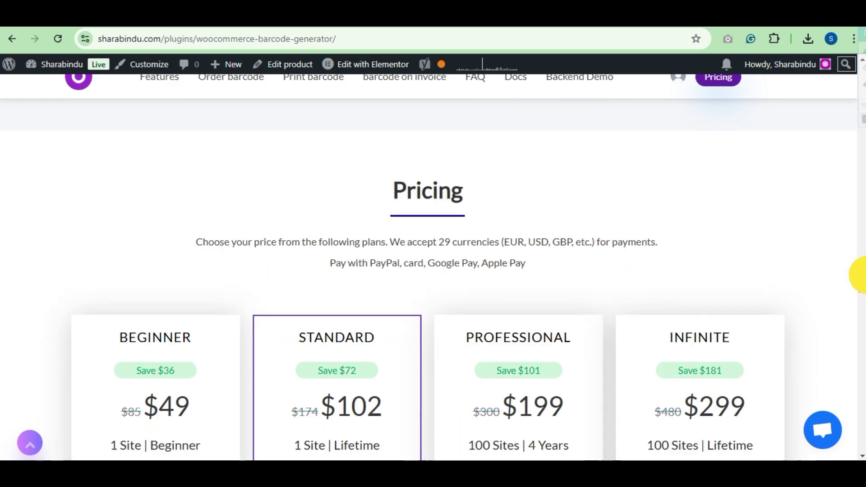
{"action": "scroll", "coordinate": [857, 281], "scroll_direction": "down", "scroll_amount": 2}
{"action": "scroll", "coordinate": [859, 294], "scroll_direction": "down", "scroll_amount": 4}
{"action": "scroll", "coordinate": [859, 304], "scroll_direction": "down", "scroll_amount": 3}
{"action": "scroll", "coordinate": [859, 322], "scroll_direction": "down", "scroll_amount": 4}
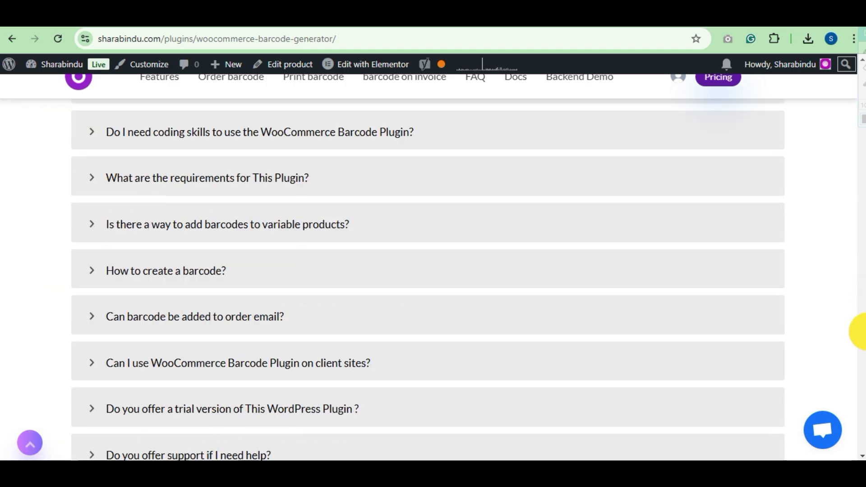
{"action": "scroll", "coordinate": [858, 336], "scroll_direction": "down", "scroll_amount": 3}
{"action": "scroll", "coordinate": [858, 346], "scroll_direction": "down", "scroll_amount": 5}
{"action": "scroll", "coordinate": [859, 359], "scroll_direction": "down", "scroll_amount": 3}
{"action": "scroll", "coordinate": [858, 372], "scroll_direction": "down", "scroll_amount": 2}
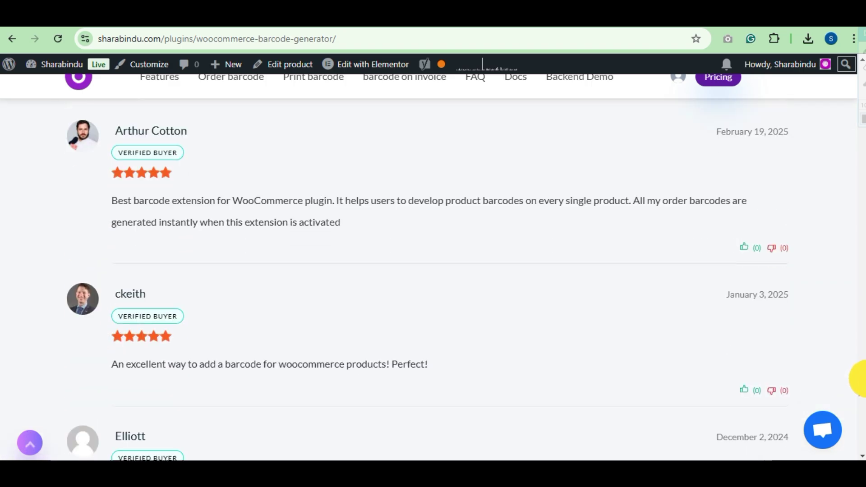
{"action": "scroll", "coordinate": [859, 384], "scroll_direction": "down", "scroll_amount": 1}
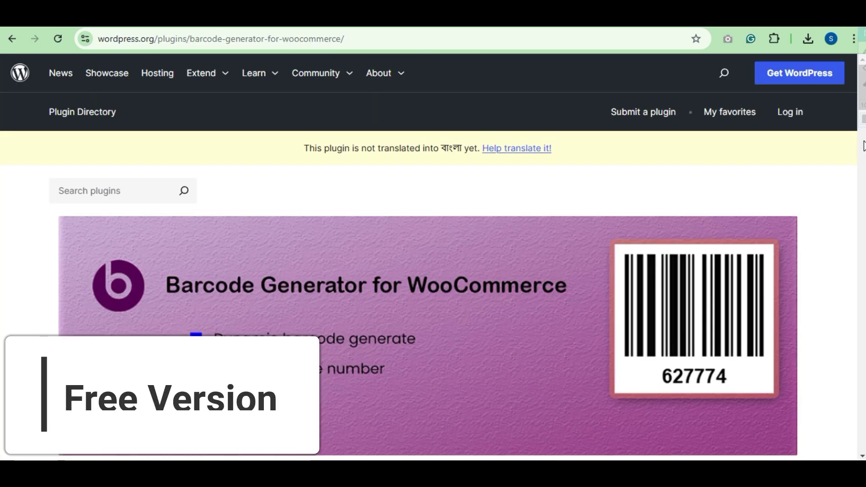
{"action": "scroll", "coordinate": [865, 145], "scroll_direction": "down", "scroll_amount": 2}
{"action": "scroll", "coordinate": [864, 148], "scroll_direction": "down", "scroll_amount": 3}
{"action": "scroll", "coordinate": [865, 150], "scroll_direction": "down", "scroll_amount": 2}
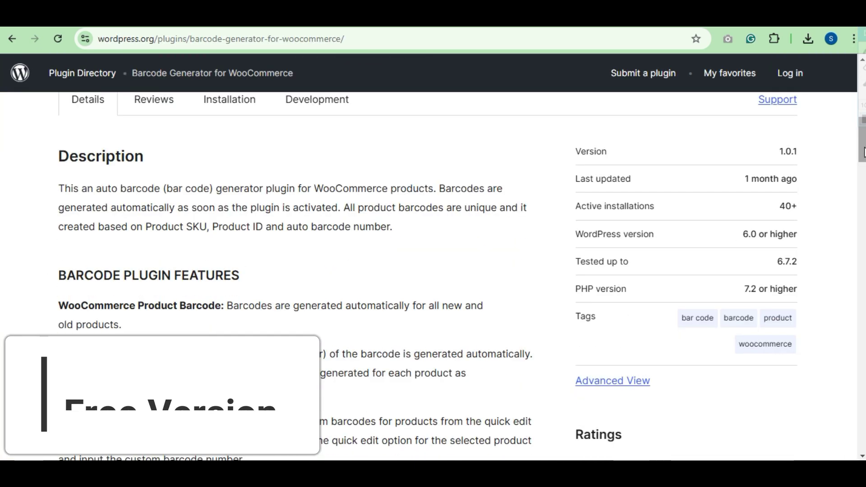
{"action": "scroll", "coordinate": [864, 150], "scroll_direction": "down", "scroll_amount": 4}
{"action": "scroll", "coordinate": [865, 150], "scroll_direction": "down", "scroll_amount": 5}
{"action": "scroll", "coordinate": [864, 150], "scroll_direction": "down", "scroll_amount": 3}
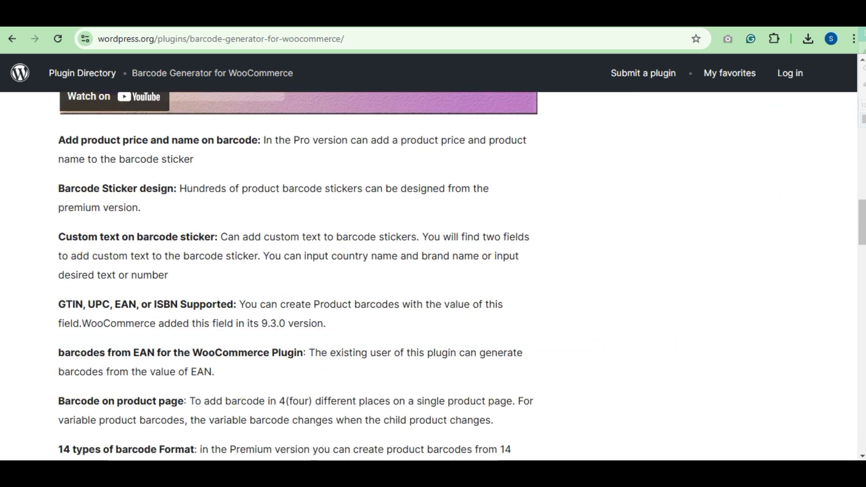
{"action": "scroll", "coordinate": [863, 230], "scroll_direction": "down", "scroll_amount": 4}
{"action": "left_click_drag", "start_coordinate": [862, 230], "coordinate": [860, 341]}
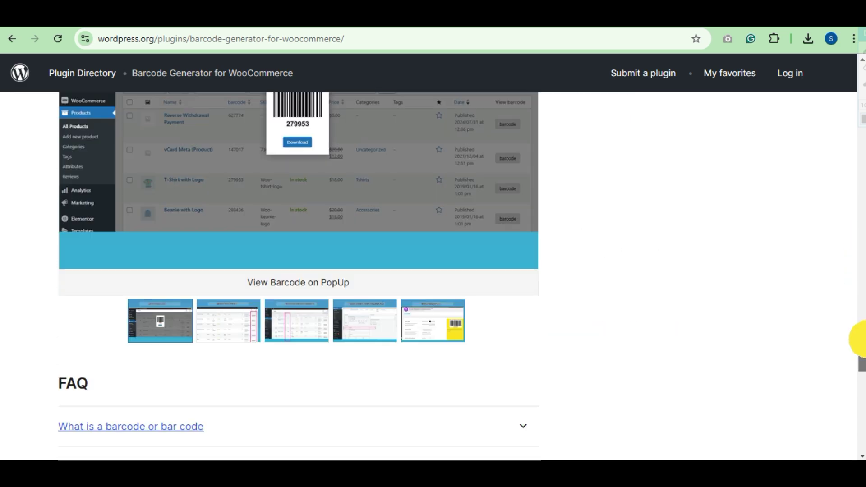
{"action": "scroll", "coordinate": [860, 335], "scroll_direction": "up", "scroll_amount": 2}
{"action": "scroll", "coordinate": [833, 325], "scroll_direction": "up", "scroll_amount": 1}
Page through four gallery screenshots, then open developer Sharabindu's contributor profile
{"action": "left_click", "coordinate": [524, 271]}
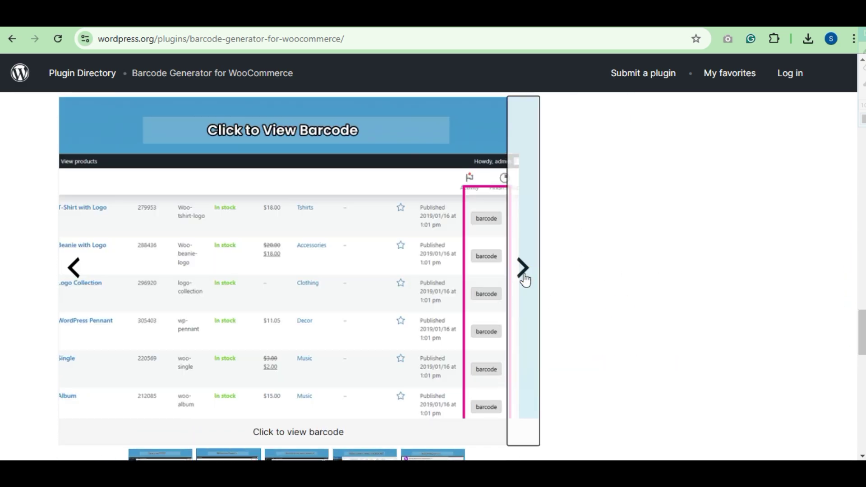
{"action": "left_click", "coordinate": [523, 270]}
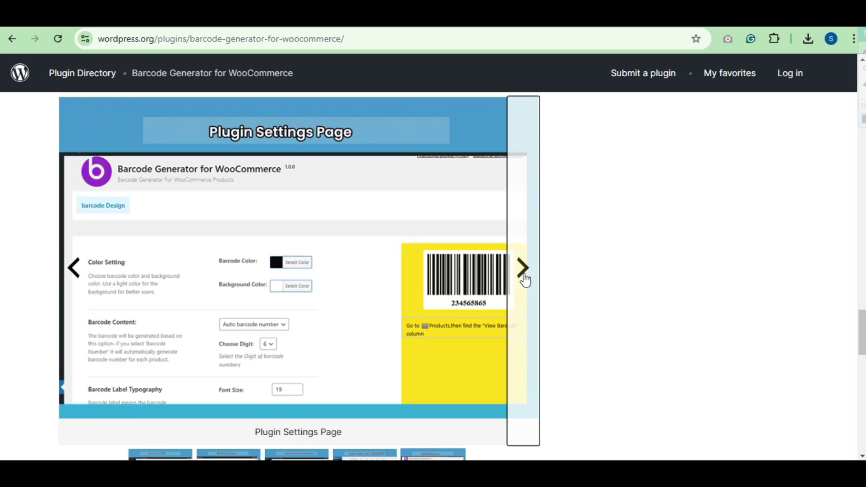
{"action": "left_click", "coordinate": [523, 271]}
{"action": "left_click", "coordinate": [524, 271]}
{"action": "scroll", "coordinate": [523, 277], "scroll_direction": "down", "scroll_amount": 1}
{"action": "scroll", "coordinate": [525, 279], "scroll_direction": "down", "scroll_amount": 1}
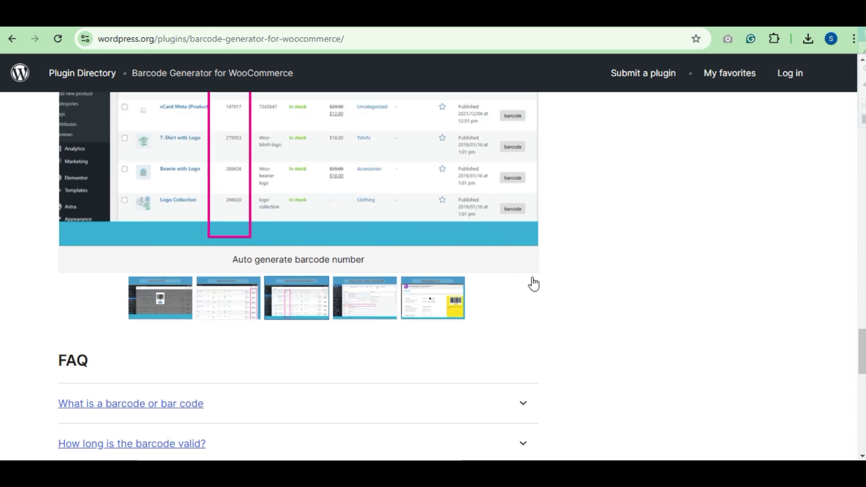
{"action": "scroll", "coordinate": [532, 282], "scroll_direction": "down", "scroll_amount": 5}
{"action": "scroll", "coordinate": [538, 285], "scroll_direction": "down", "scroll_amount": 3}
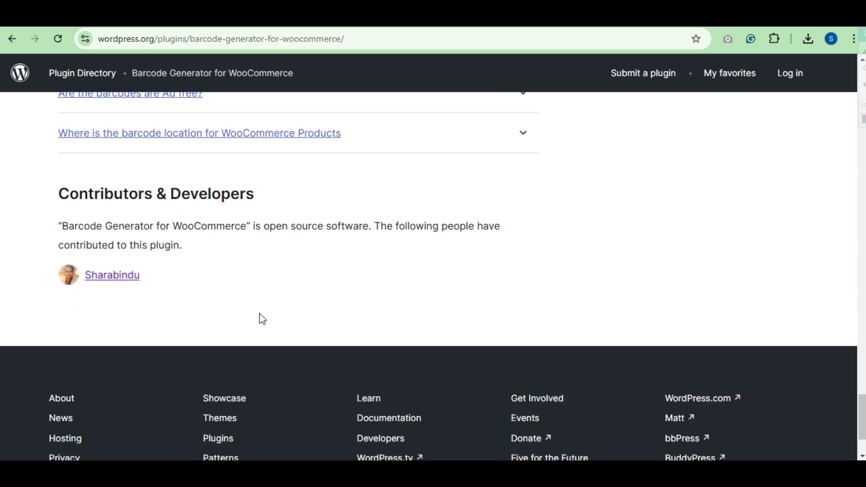
{"action": "left_click", "coordinate": [127, 285]}
{"action": "left_click_drag", "start_coordinate": [864, 165], "coordinate": [864, 304]}
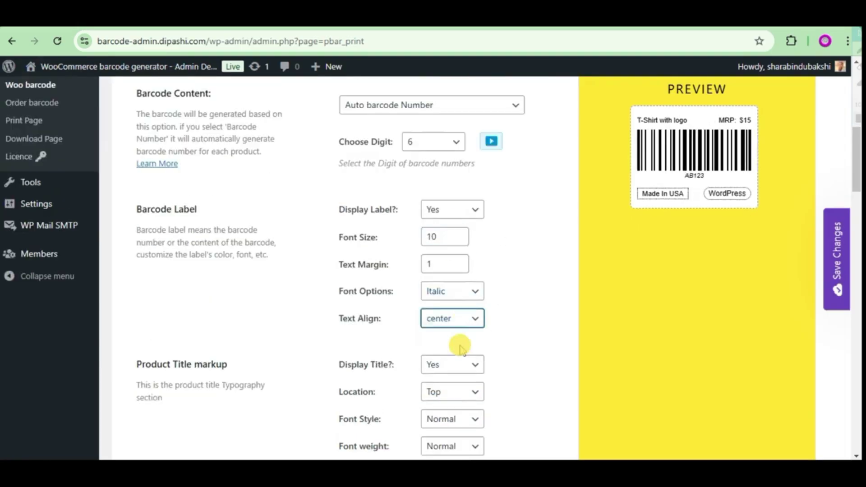
{"action": "scroll", "coordinate": [460, 348], "scroll_direction": "down", "scroll_amount": 3}
Keep the title shown at the top, reposition the price, and show struck-out regular price
{"action": "left_click", "coordinate": [452, 174]}
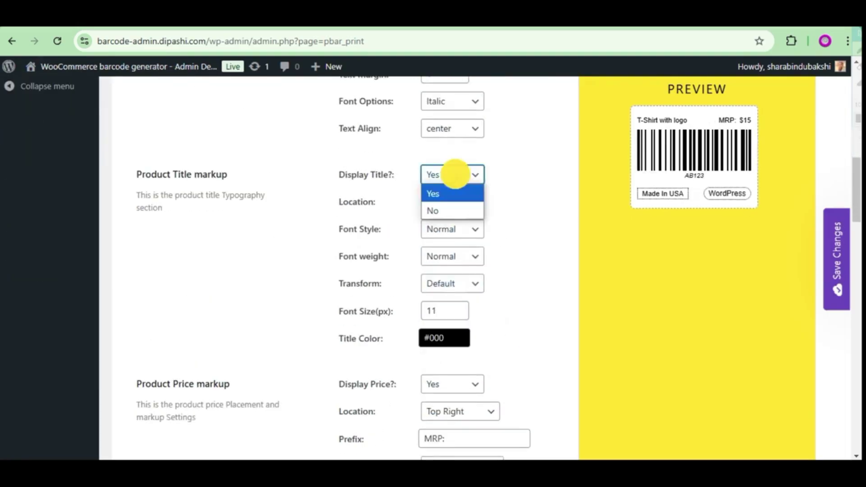
{"action": "left_click", "coordinate": [441, 191]}
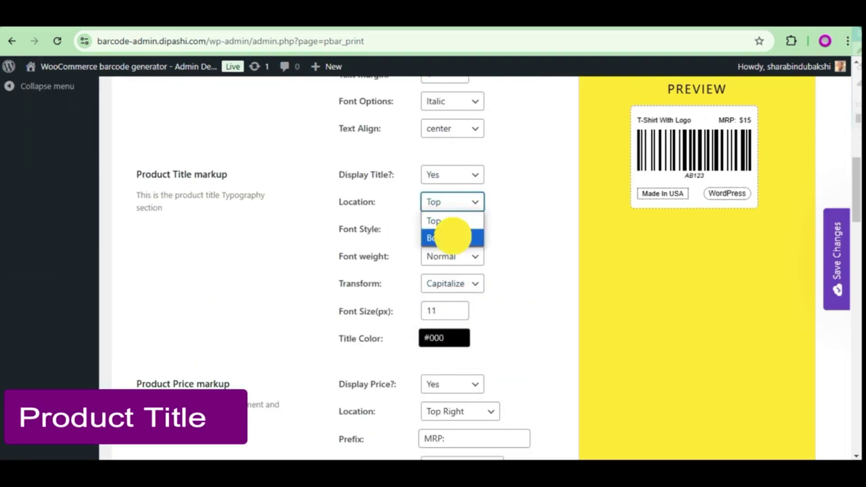
{"action": "scroll", "coordinate": [535, 234], "scroll_direction": "down", "scroll_amount": 2}
{"action": "scroll", "coordinate": [536, 235], "scroll_direction": "down", "scroll_amount": 2}
{"action": "left_click", "coordinate": [461, 285]}
{"action": "left_click", "coordinate": [474, 336]}
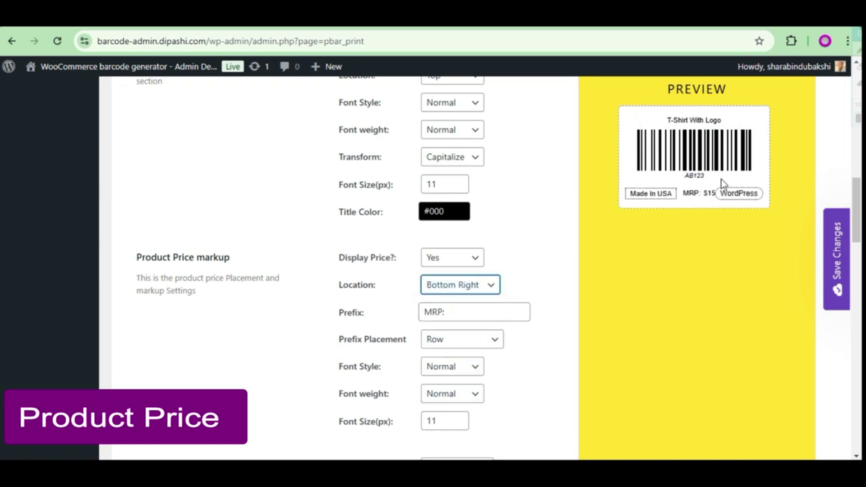
{"action": "key", "text": "Up"}
{"action": "key", "text": "Up"}
{"action": "key", "text": "Up"}
{"action": "scroll", "coordinate": [461, 272], "scroll_direction": "down", "scroll_amount": 1}
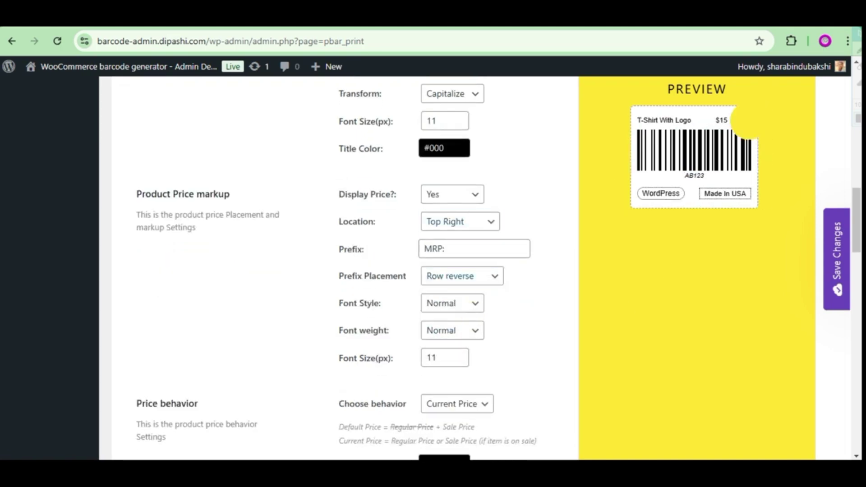
{"action": "key", "text": "Down"}
{"action": "scroll", "coordinate": [474, 293], "scroll_direction": "down", "scroll_amount": 1}
{"action": "key", "text": "Up"}
{"action": "key", "text": "Up"}
{"action": "left_click", "coordinate": [456, 348]}
{"action": "left_click", "coordinate": [474, 341]}
{"action": "scroll", "coordinate": [490, 276], "scroll_direction": "down", "scroll_amount": 4}
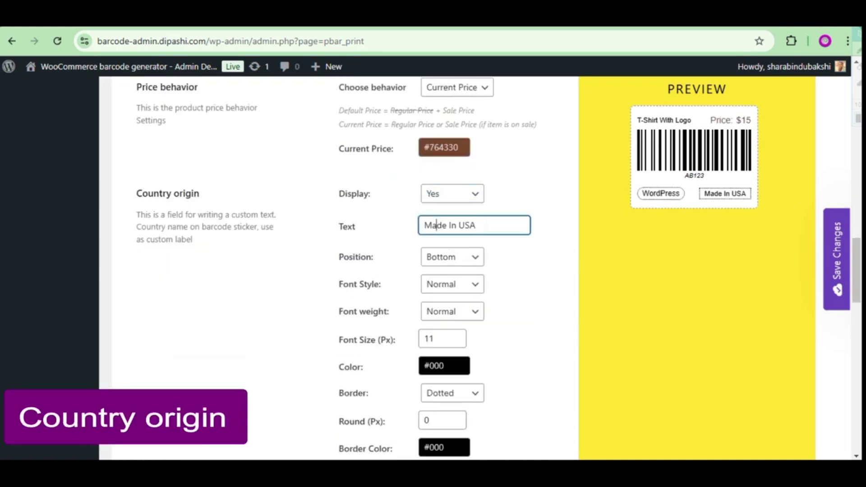
Fix the country-origin label text and give the Plugin brand label a solid, rounded border
{"action": "triple_click", "coordinate": [465, 226]}
{"action": "type", "text": "Hello This is Cstom"}
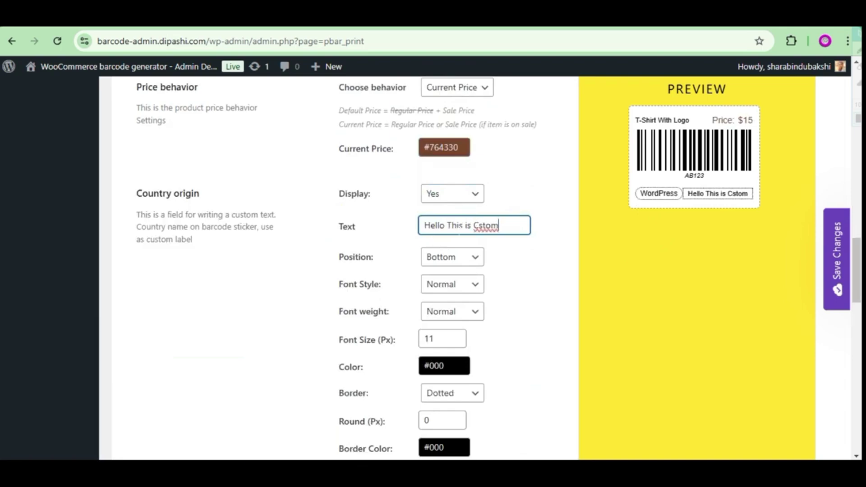
{"action": "key", "text": "BackSpace"}
{"action": "key", "text": "BackSpace"}
{"action": "key", "text": "BackSpace"}
{"action": "left_click", "coordinate": [465, 257]}
{"action": "scroll", "coordinate": [454, 264], "scroll_direction": "down", "scroll_amount": 2}
{"action": "scroll", "coordinate": [474, 306], "scroll_direction": "down", "scroll_amount": 2}
{"action": "left_click", "coordinate": [477, 272]}
{"action": "type", "text": "ddf"}
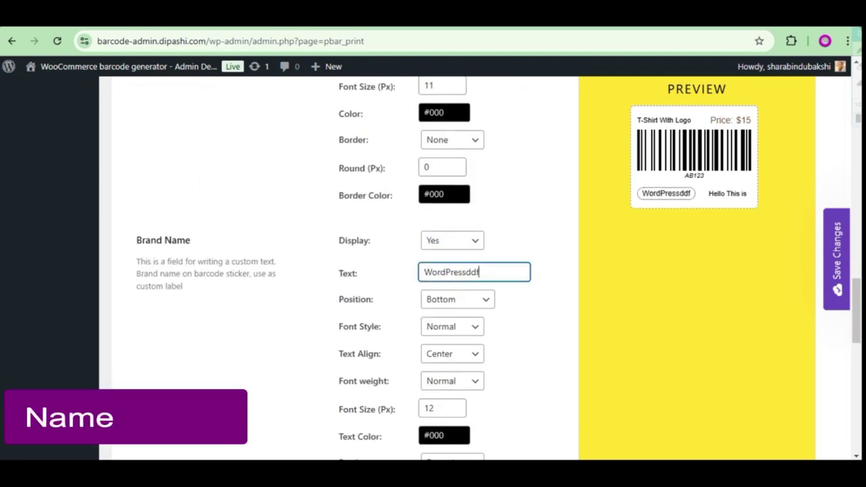
{"action": "scroll", "coordinate": [453, 284], "scroll_direction": "down", "scroll_amount": 3}
{"action": "left_click", "coordinate": [453, 272]}
{"action": "left_click", "coordinate": [457, 303]}
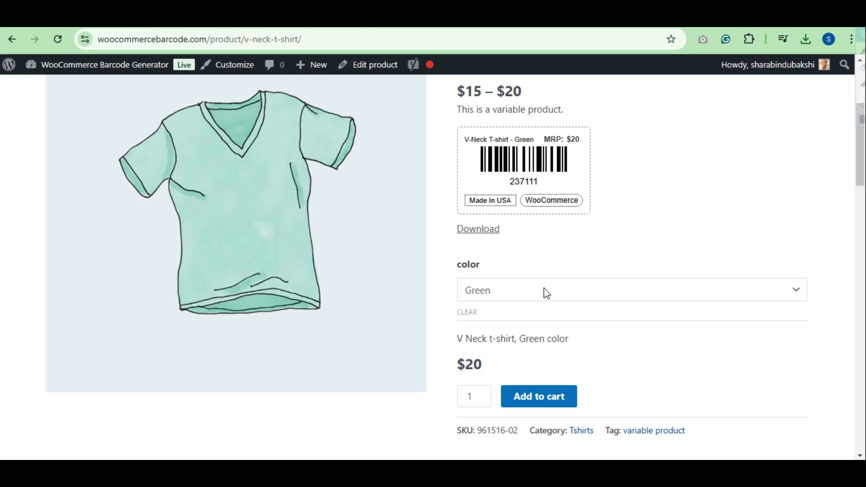
Pick Red from the V-Neck T-shirt's colour dropdown
{"action": "left_click", "coordinate": [546, 293]}
{"action": "left_click", "coordinate": [519, 364]}
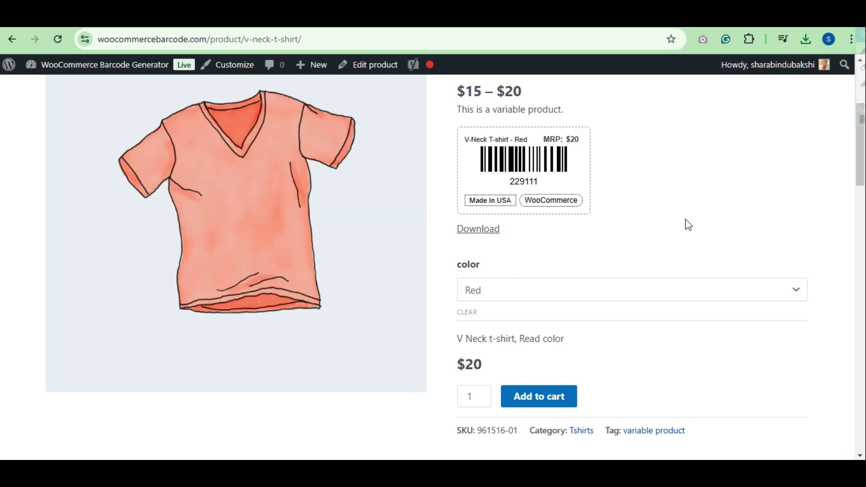
{"action": "scroll", "coordinate": [684, 224], "scroll_direction": "up", "scroll_amount": 3}
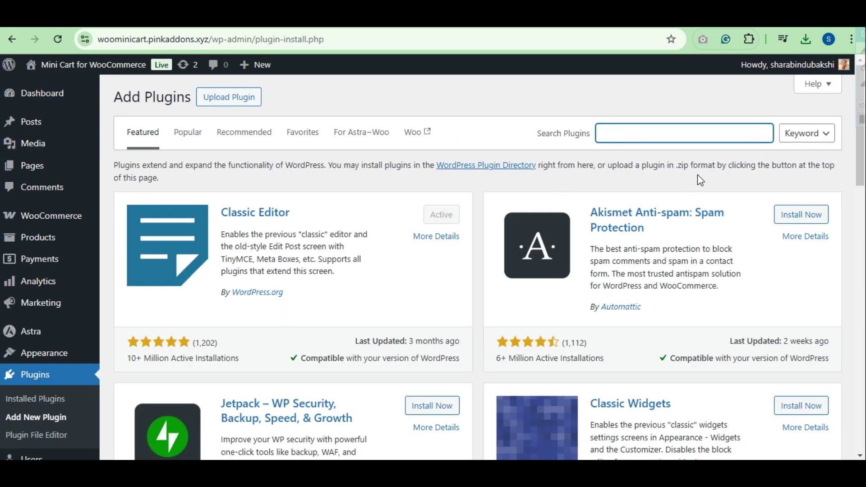
{"action": "type", "text": "barcode generator for WooCommerce"}
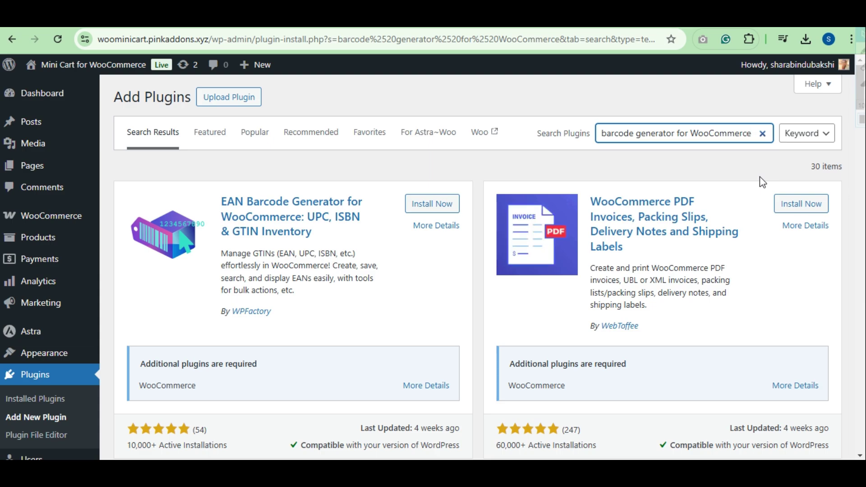
{"action": "scroll", "coordinate": [724, 178], "scroll_direction": "down", "scroll_amount": 1}
{"action": "scroll", "coordinate": [724, 190], "scroll_direction": "down", "scroll_amount": 2}
{"action": "scroll", "coordinate": [724, 198], "scroll_direction": "down", "scroll_amount": 3}
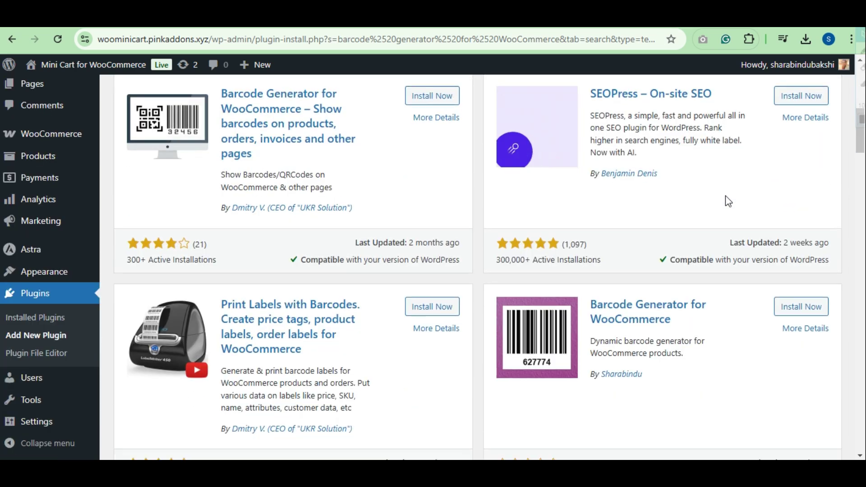
{"action": "scroll", "coordinate": [726, 197], "scroll_direction": "down", "scroll_amount": 3}
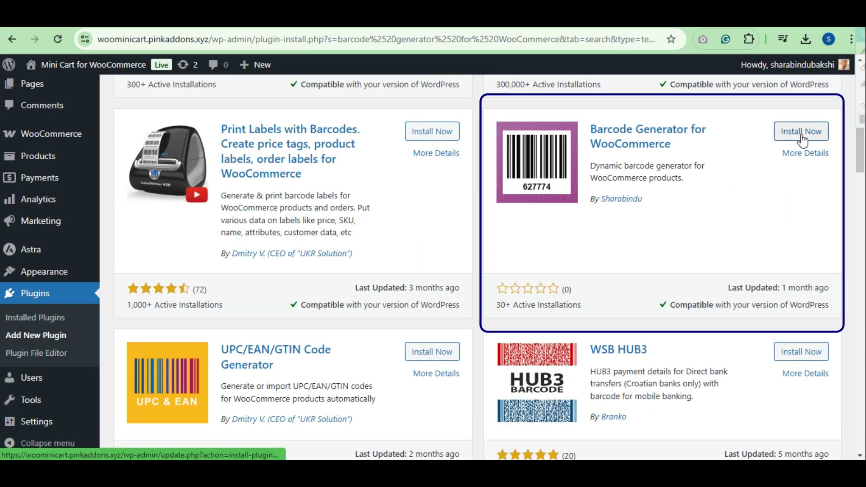
{"action": "scroll", "coordinate": [790, 227], "scroll_direction": "up", "scroll_amount": 1}
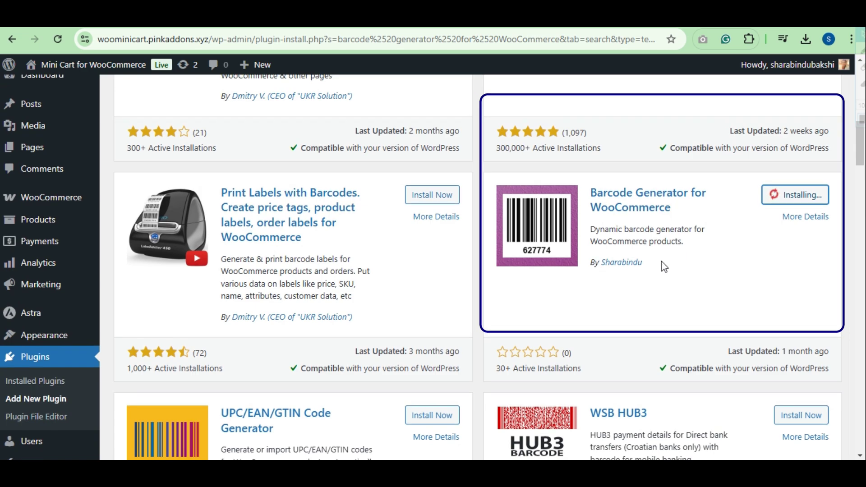
Install Sharabindu's 'Barcode Generator for WooCommerce' from the search results and activate it
{"action": "left_click_drag", "start_coordinate": [593, 196], "coordinate": [677, 213]}
{"action": "left_click", "coordinate": [735, 300]}
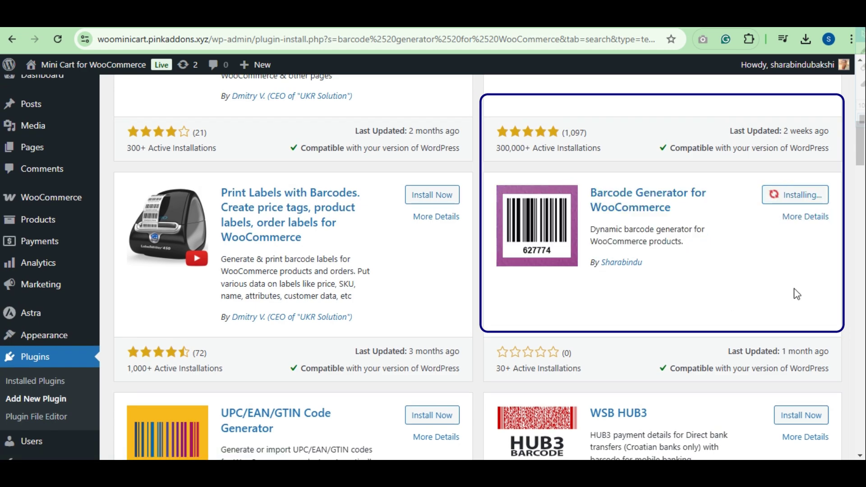
{"action": "scroll", "coordinate": [792, 288], "scroll_direction": "down", "scroll_amount": 1}
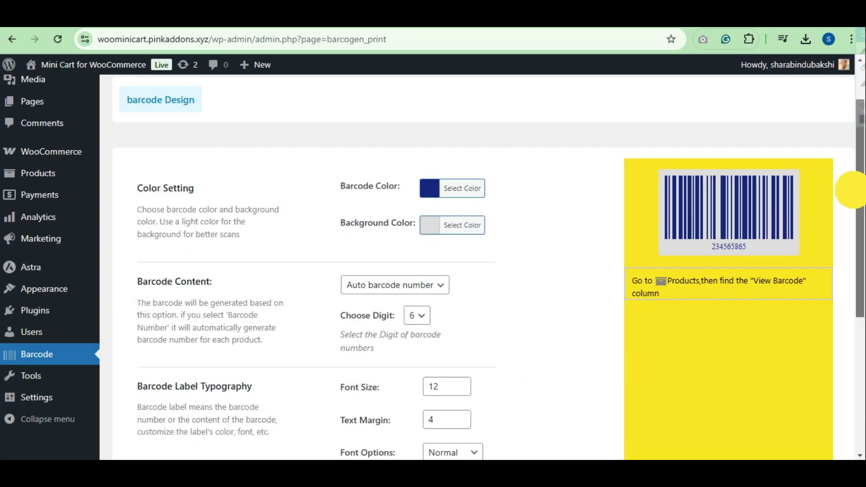
{"action": "left_click_drag", "start_coordinate": [851, 188], "coordinate": [850, 329]}
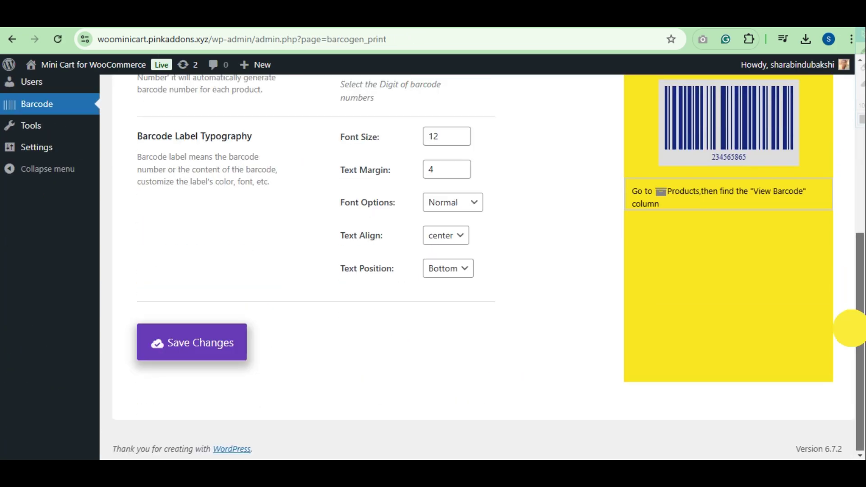
{"action": "scroll", "coordinate": [775, 217], "scroll_direction": "up", "scroll_amount": 4}
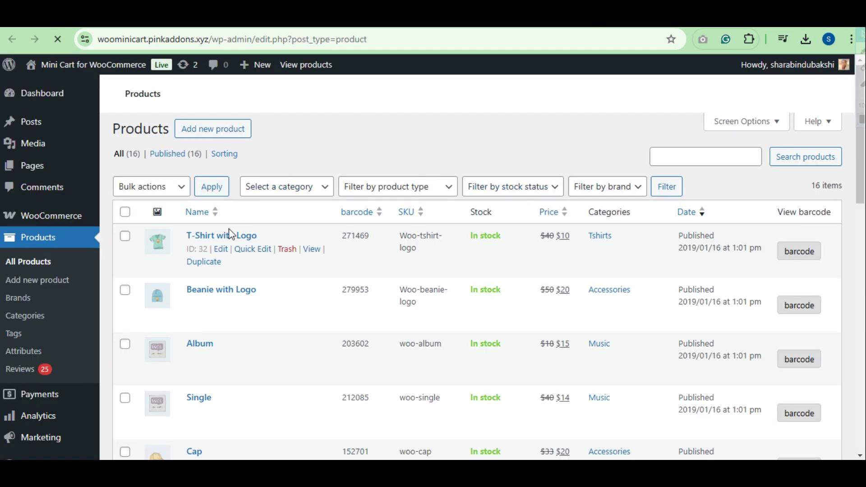
Download the T-Shirt with Logo barcode (271469) as a PNG and open the image
{"action": "left_click", "coordinate": [815, 250]}
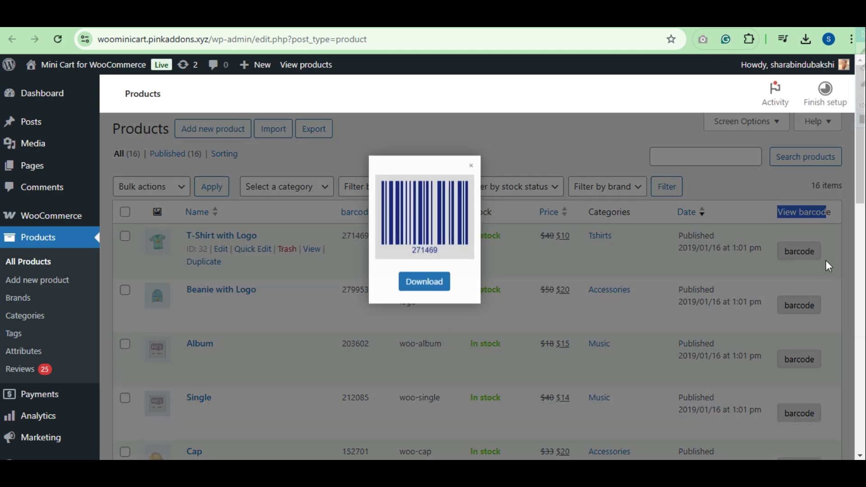
{"action": "left_click", "coordinate": [436, 290]}
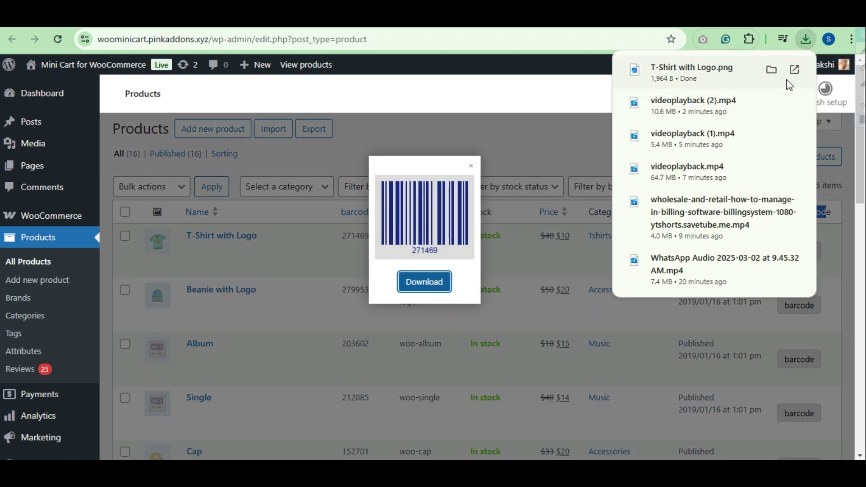
{"action": "left_click", "coordinate": [794, 72]}
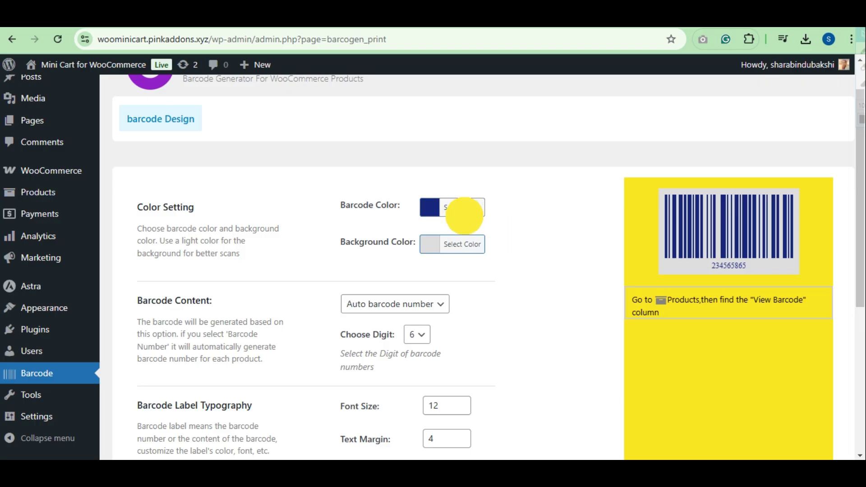
Set a black barcode on a white background, font size 20 and text margin 5
{"action": "left_click", "coordinate": [460, 209]}
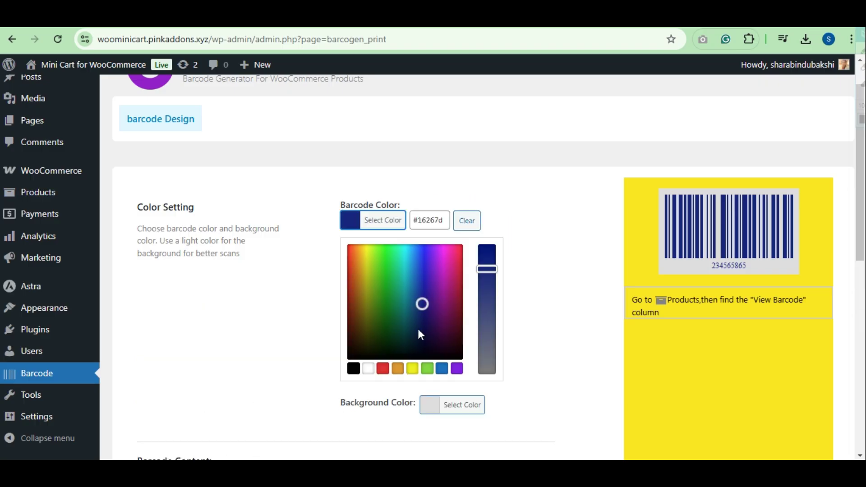
{"action": "left_click", "coordinate": [354, 369]}
{"action": "left_click", "coordinate": [555, 237]}
{"action": "left_click", "coordinate": [446, 244]}
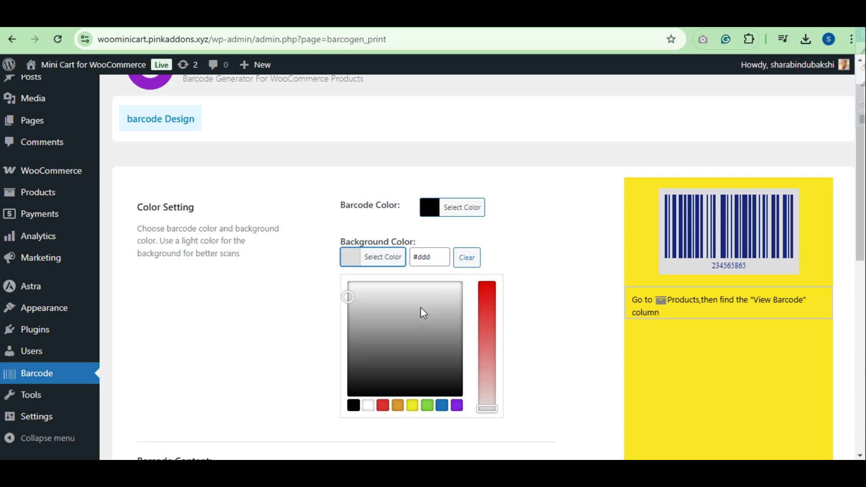
{"action": "left_click", "coordinate": [368, 404]}
{"action": "left_click", "coordinate": [259, 257]}
{"action": "scroll", "coordinate": [256, 277], "scroll_direction": "down", "scroll_amount": 2}
{"action": "scroll", "coordinate": [257, 276], "scroll_direction": "down", "scroll_amount": 1}
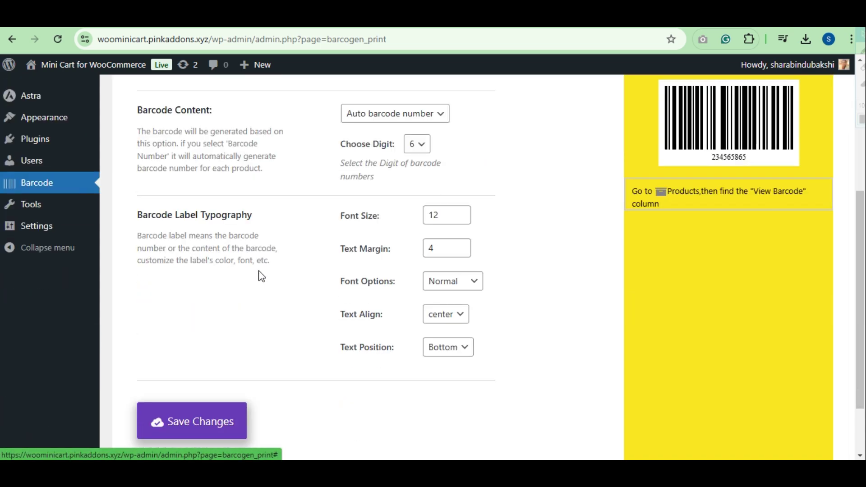
{"action": "scroll", "coordinate": [264, 274], "scroll_direction": "up", "scroll_amount": 1}
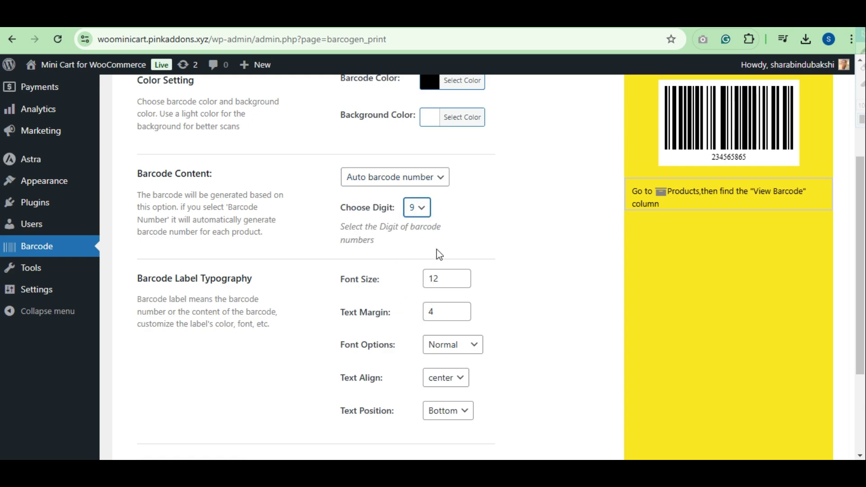
{"action": "scroll", "coordinate": [438, 254], "scroll_direction": "down", "scroll_amount": 2}
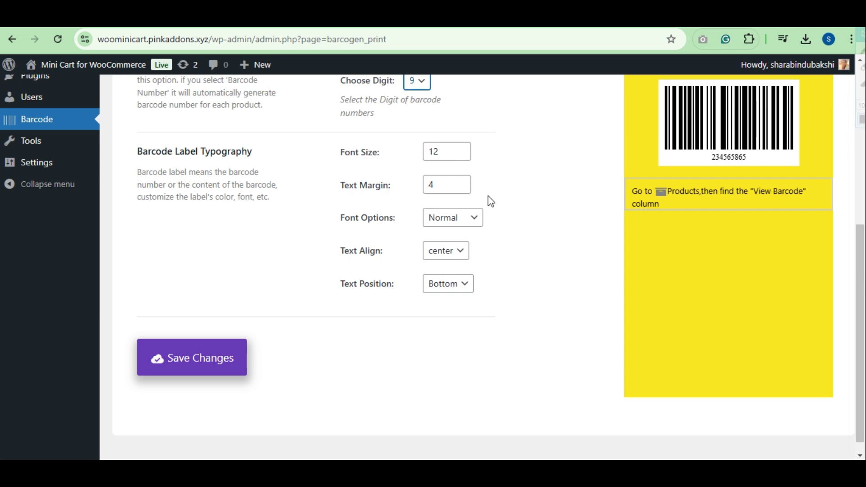
{"action": "left_click", "coordinate": [460, 148]}
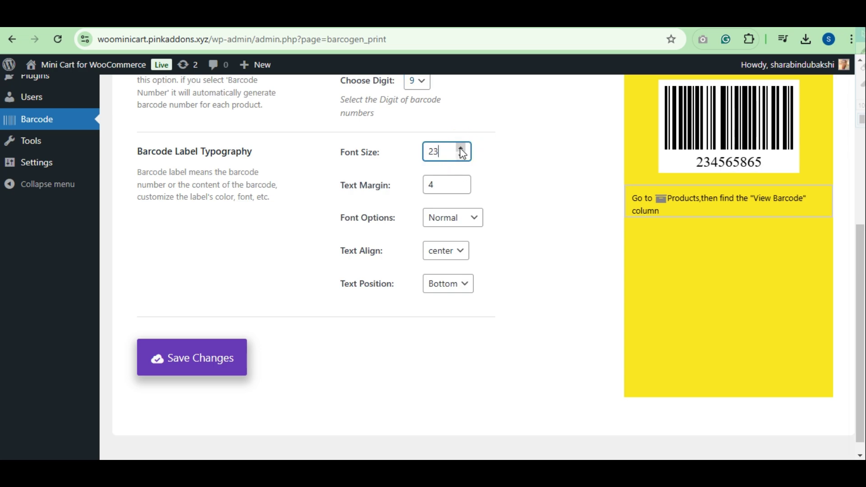
{"action": "mouse_move", "coordinate": [447, 184]}
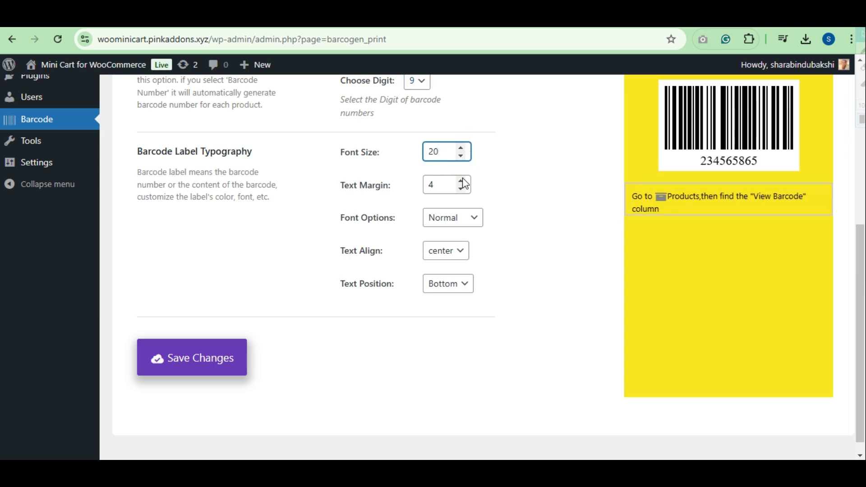
{"action": "left_click", "coordinate": [462, 182]}
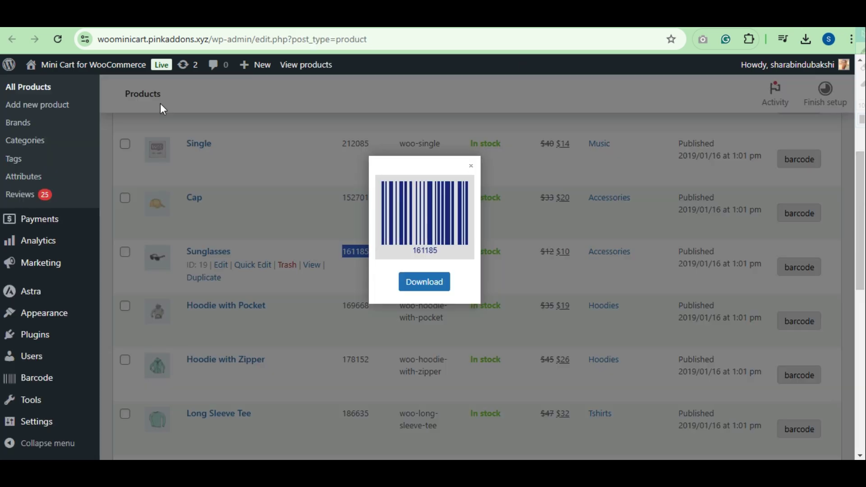
Close the Sunglasses preview, then view and close Cap's 9-digit barcode 152701826
{"action": "left_click", "coordinate": [369, 182]}
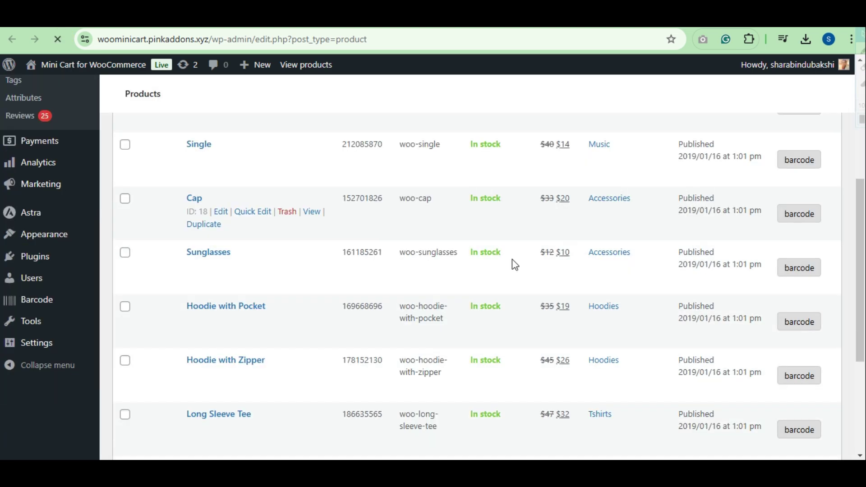
{"action": "left_click", "coordinate": [800, 214]}
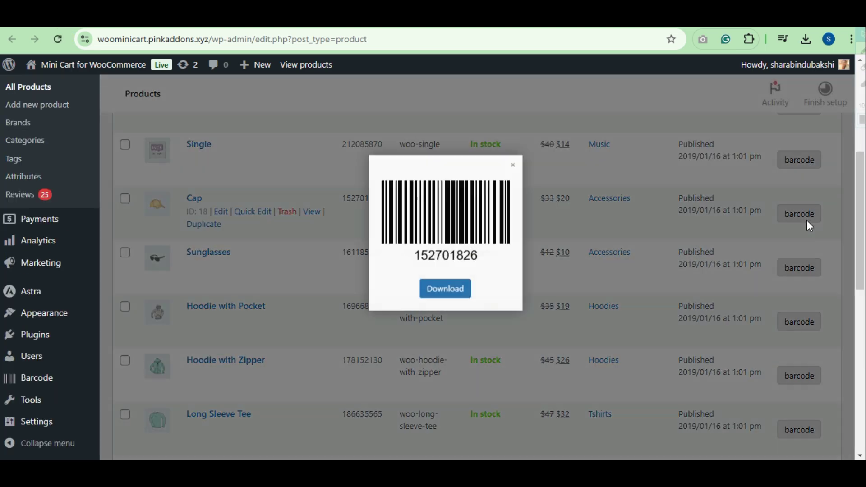
{"action": "left_click", "coordinate": [513, 167]}
{"action": "mouse_move", "coordinate": [474, 157]}
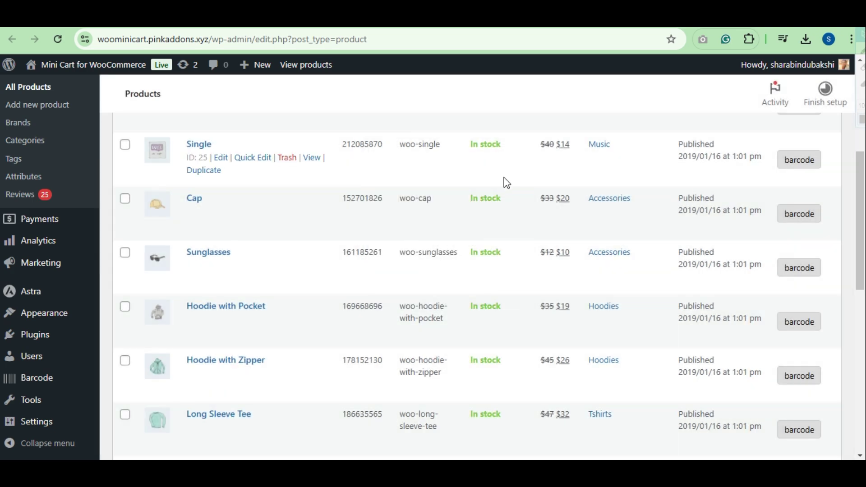
{"action": "scroll", "coordinate": [340, 278], "scroll_direction": "up", "scroll_amount": 2}
{"action": "scroll", "coordinate": [335, 279], "scroll_direction": "up", "scroll_amount": 2}
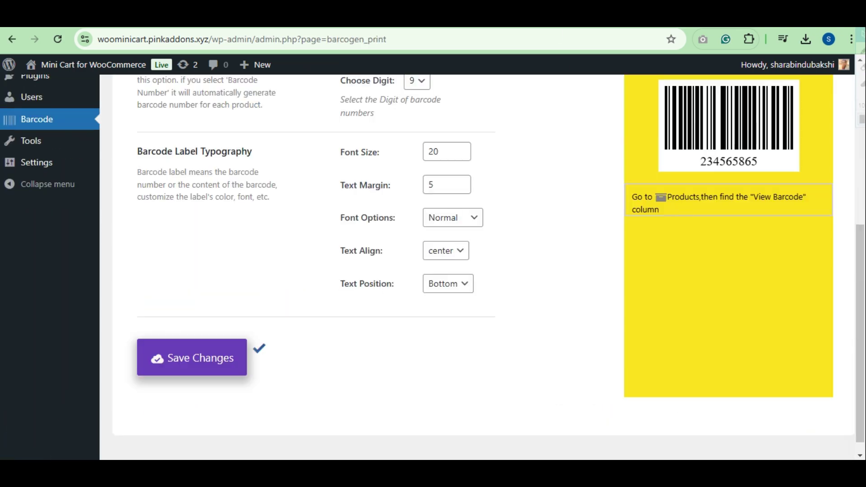
{"action": "scroll", "coordinate": [497, 288], "scroll_direction": "up", "scroll_amount": 2}
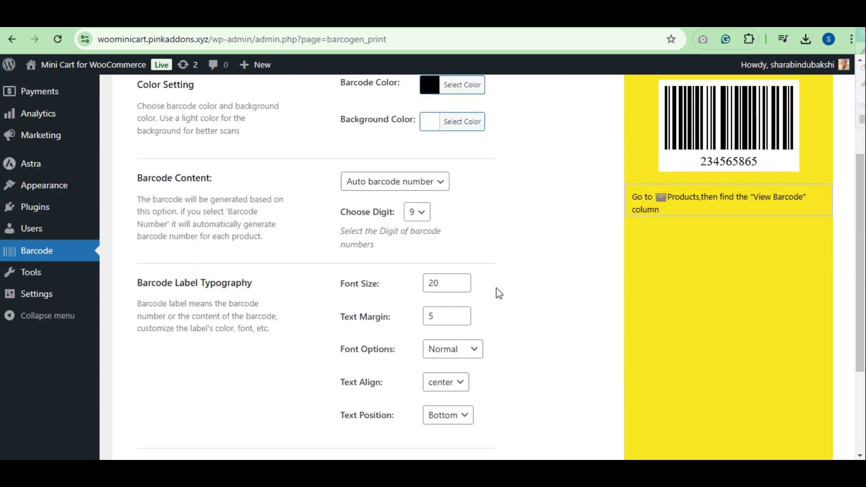
{"action": "scroll", "coordinate": [503, 295], "scroll_direction": "up", "scroll_amount": 1}
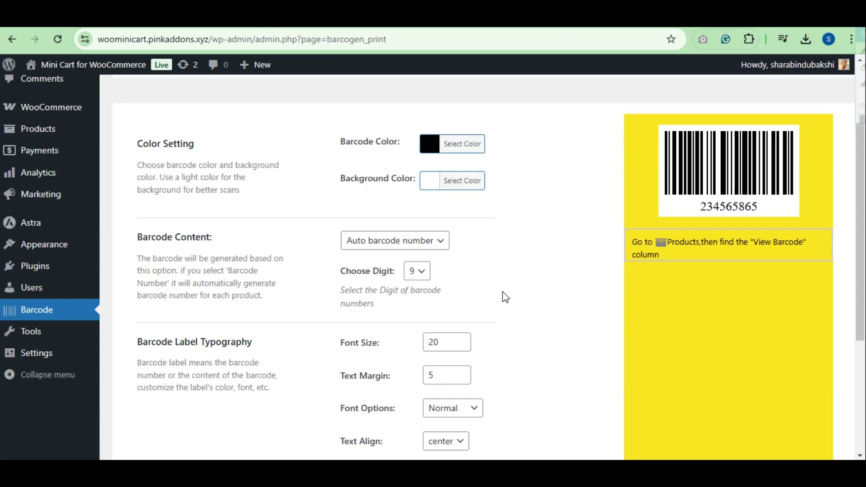
Set Barcode Content to The Product SKU
{"action": "left_click", "coordinate": [435, 246]}
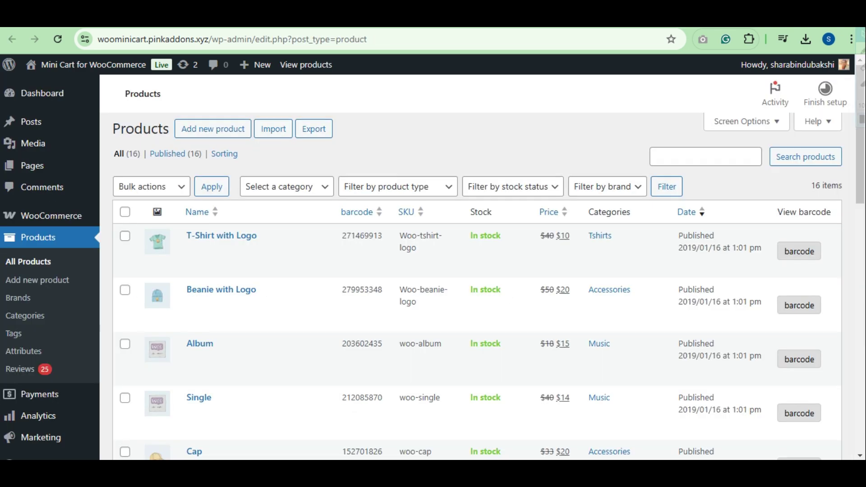
{"action": "left_click_drag", "start_coordinate": [342, 236], "coordinate": [365, 237]}
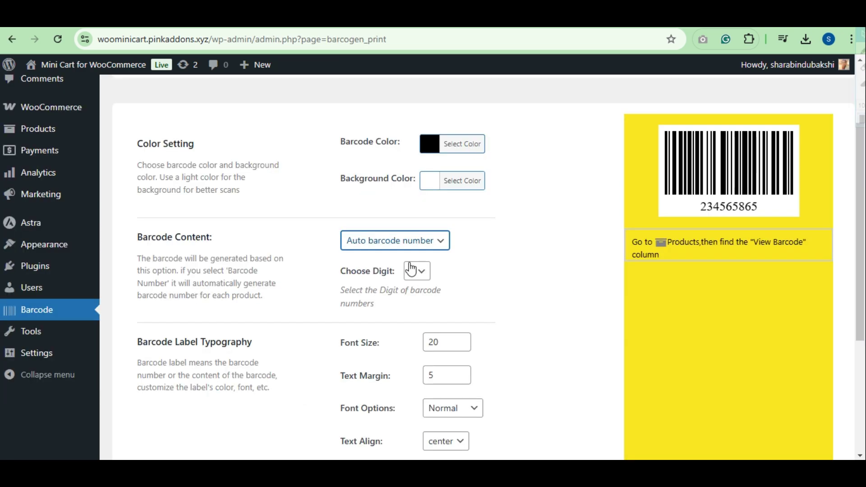
{"action": "left_click", "coordinate": [407, 241]}
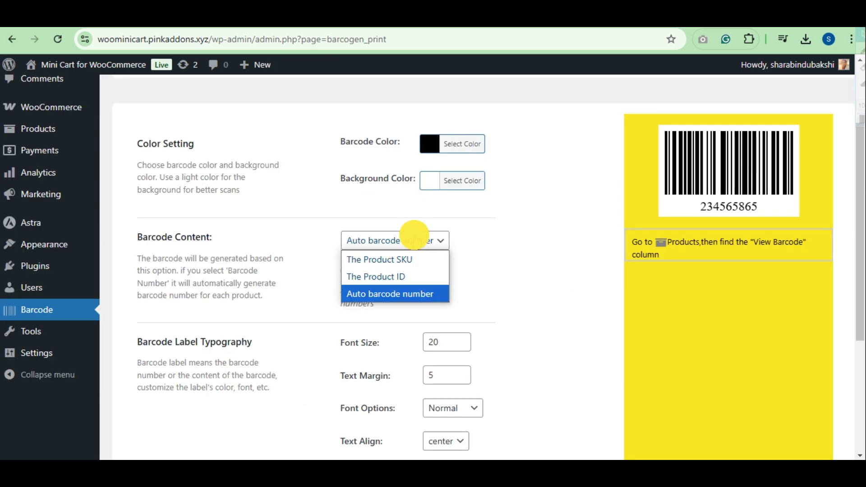
{"action": "left_click", "coordinate": [386, 257]}
{"action": "scroll", "coordinate": [455, 293], "scroll_direction": "down", "scroll_amount": 3}
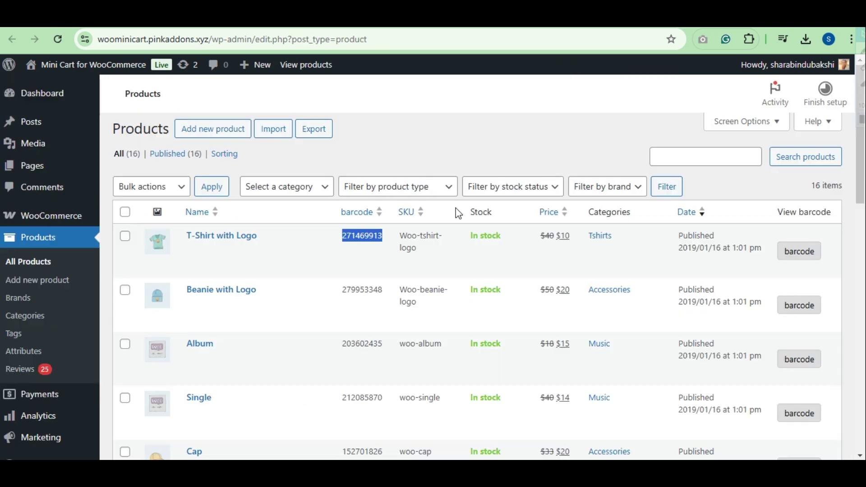
Reload Products and preview T-Shirt with Logo's barcode reading Woo-tshirt-logo
{"action": "left_click_drag", "start_coordinate": [398, 235], "coordinate": [480, 264]}
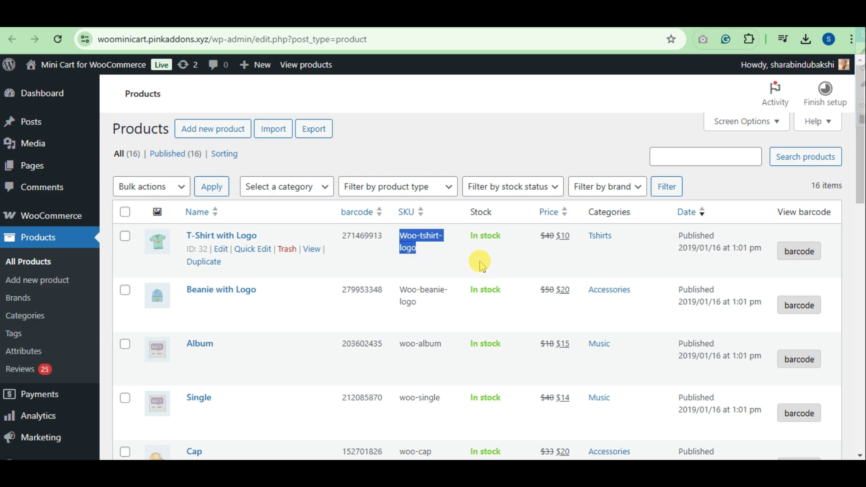
{"action": "left_click", "coordinate": [57, 40]}
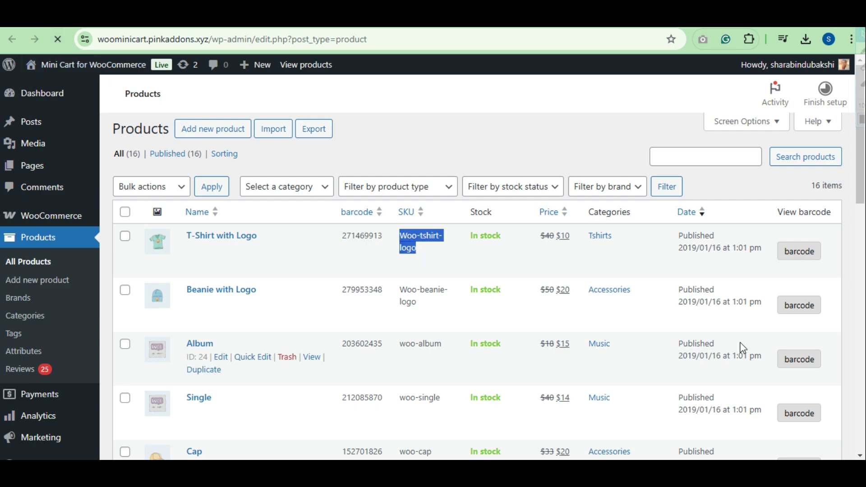
{"action": "left_click", "coordinate": [783, 253]}
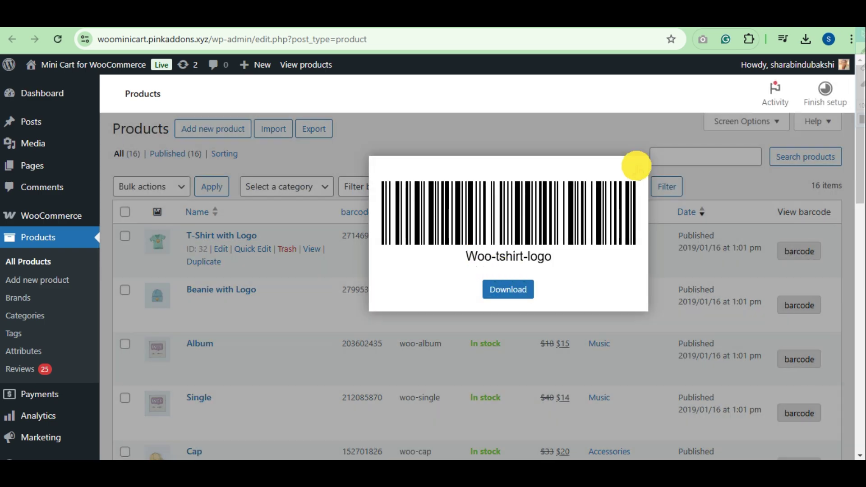
{"action": "left_click", "coordinate": [638, 169]}
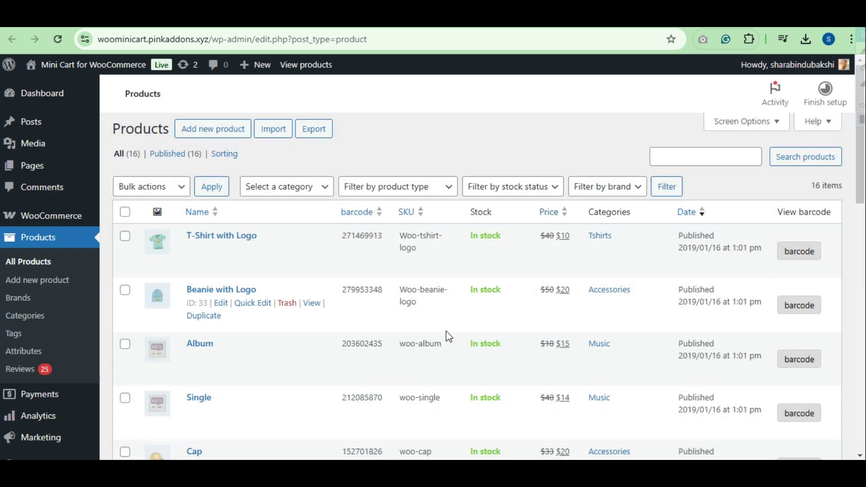
Check the V-Neck T-shirt – Green label's print layout, then download it as a PNG and view it
{"action": "left_click", "coordinate": [704, 252]}
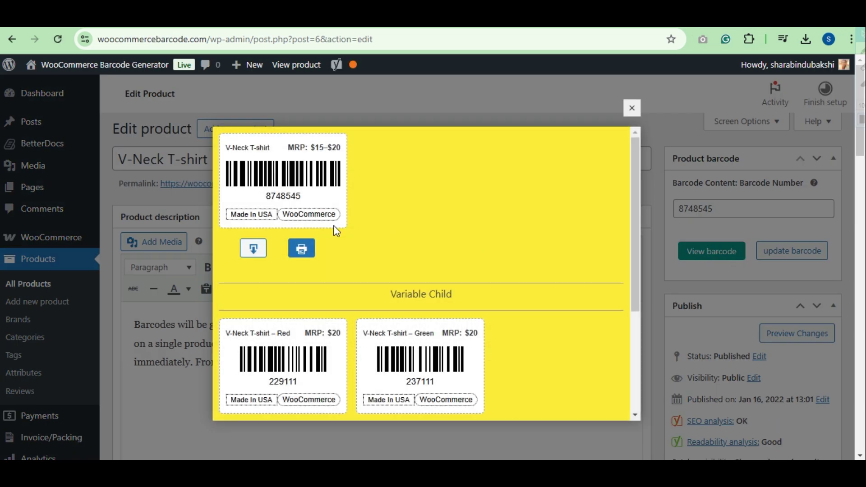
{"action": "scroll", "coordinate": [360, 278], "scroll_direction": "down", "scroll_amount": 2}
{"action": "left_click", "coordinate": [390, 332]}
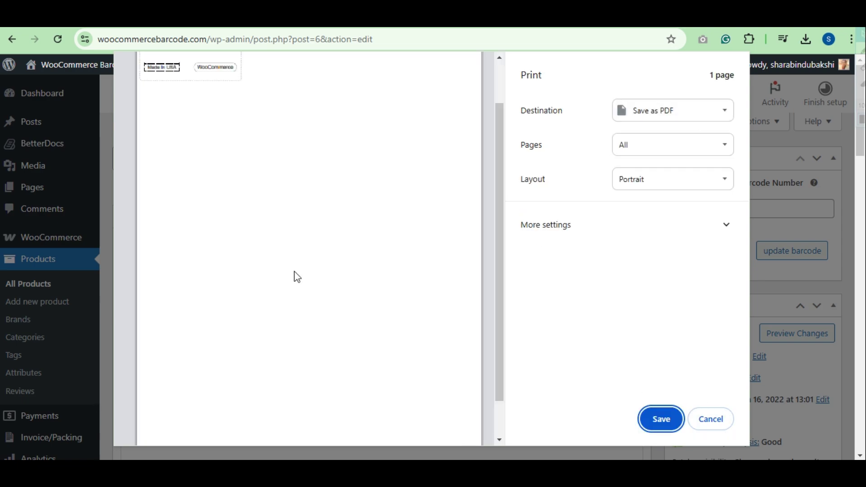
{"action": "scroll", "coordinate": [314, 316], "scroll_direction": "up", "scroll_amount": 3, "text": "ctrl"}
{"action": "left_click_drag", "start_coordinate": [274, 440], "coordinate": [126, 440]}
{"action": "scroll", "coordinate": [254, 269], "scroll_direction": "up", "scroll_amount": 3, "text": "ctrl"}
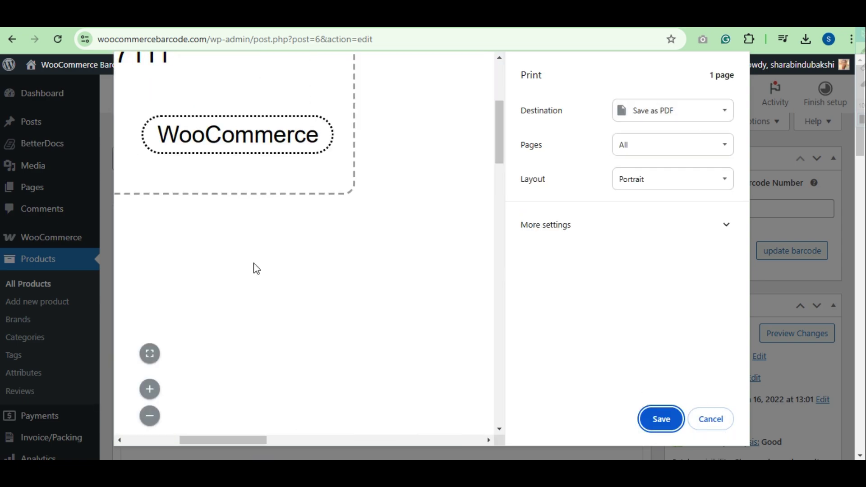
{"action": "left_click_drag", "start_coordinate": [245, 443], "coordinate": [135, 444]}
{"action": "scroll", "coordinate": [305, 271], "scroll_direction": "up", "scroll_amount": 3}
{"action": "left_click", "coordinate": [711, 419]}
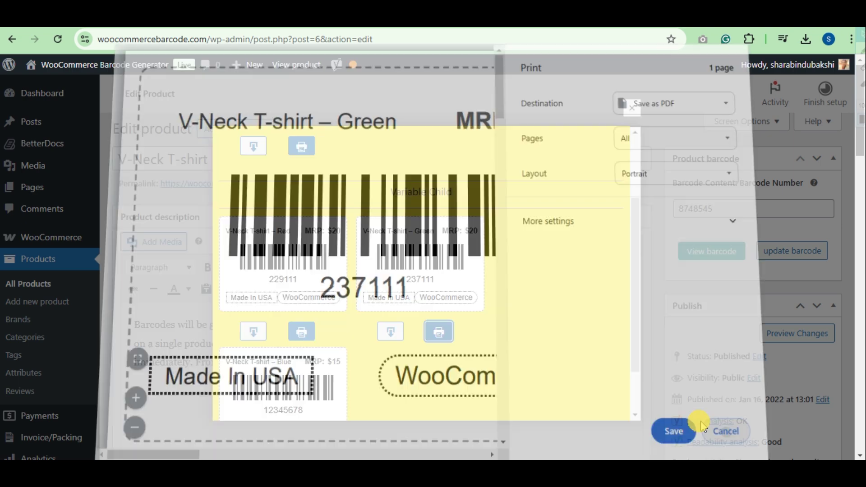
{"action": "scroll", "coordinate": [445, 366], "scroll_direction": "down", "scroll_amount": 1}
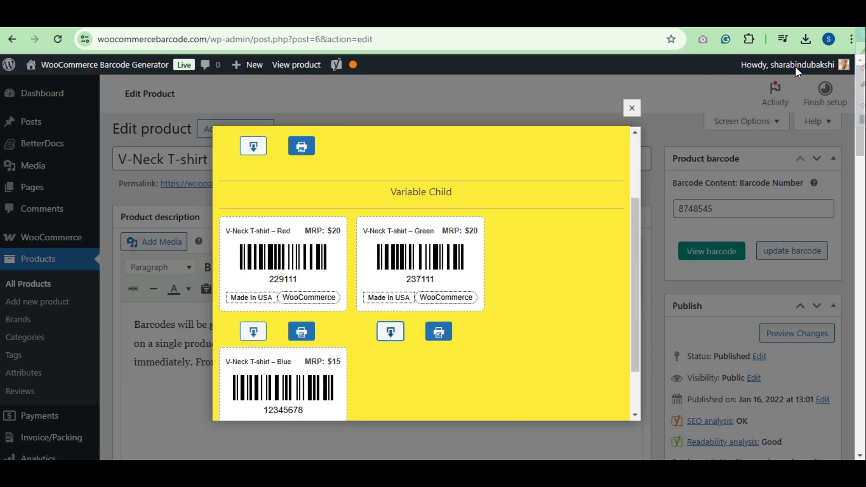
{"action": "left_click", "coordinate": [805, 42]}
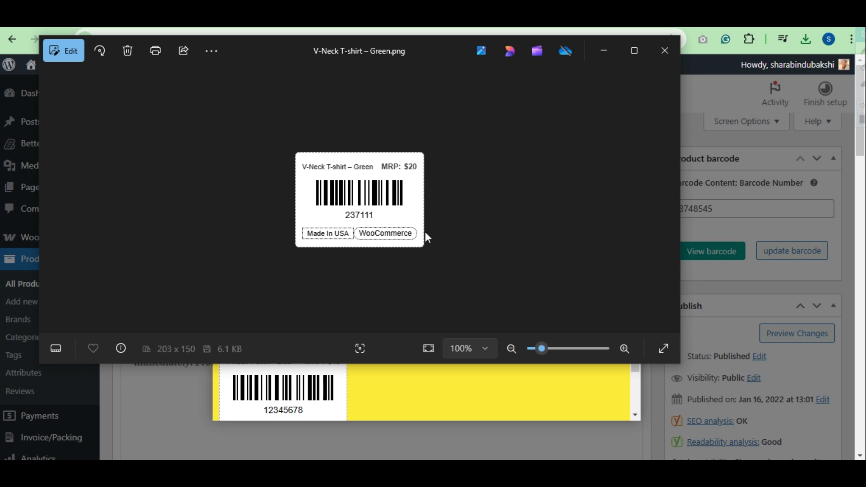
{"action": "scroll", "coordinate": [426, 232], "scroll_direction": "up", "scroll_amount": 1}
{"action": "scroll", "coordinate": [425, 237], "scroll_direction": "up", "scroll_amount": 1}
{"action": "left_click", "coordinate": [662, 54]}
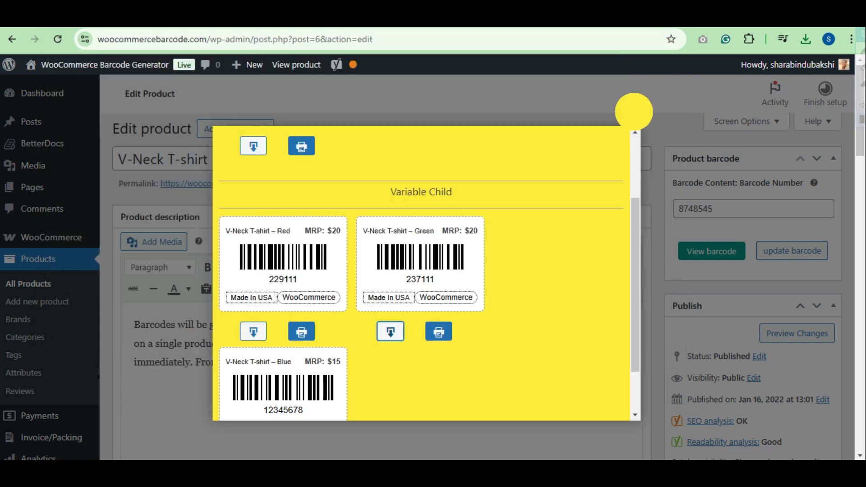
{"action": "scroll", "coordinate": [379, 271], "scroll_direction": "down", "scroll_amount": 2}
{"action": "scroll", "coordinate": [379, 271], "scroll_direction": "down", "scroll_amount": 5}
{"action": "scroll", "coordinate": [379, 270], "scroll_direction": "down", "scroll_amount": 5}
{"action": "scroll", "coordinate": [412, 261], "scroll_direction": "up", "scroll_amount": 3}
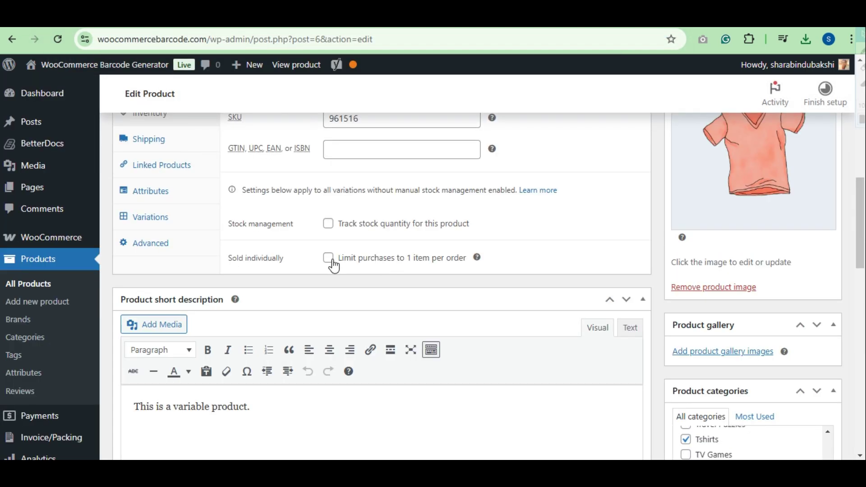
Expand the Red (#27) and Green (#28) variation barcodes, then cancel printing Green's barcode
{"action": "left_click", "coordinate": [150, 217]}
{"action": "left_click", "coordinate": [386, 189]}
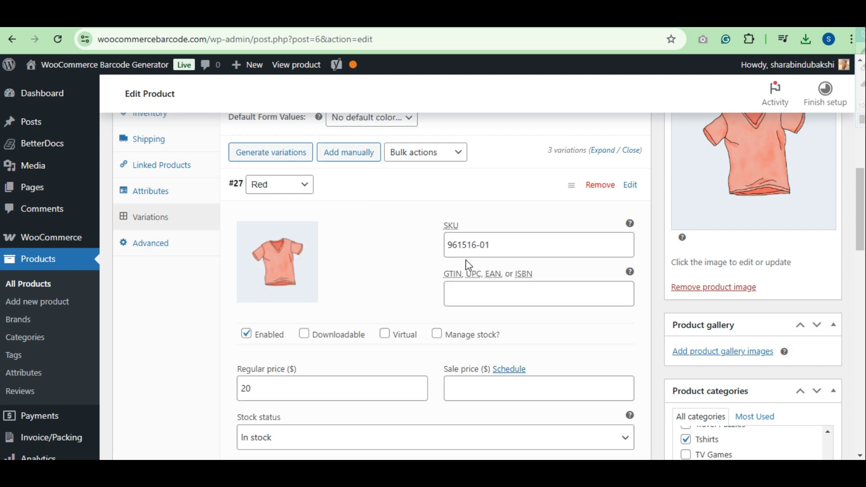
{"action": "scroll", "coordinate": [468, 260], "scroll_direction": "down", "scroll_amount": 3}
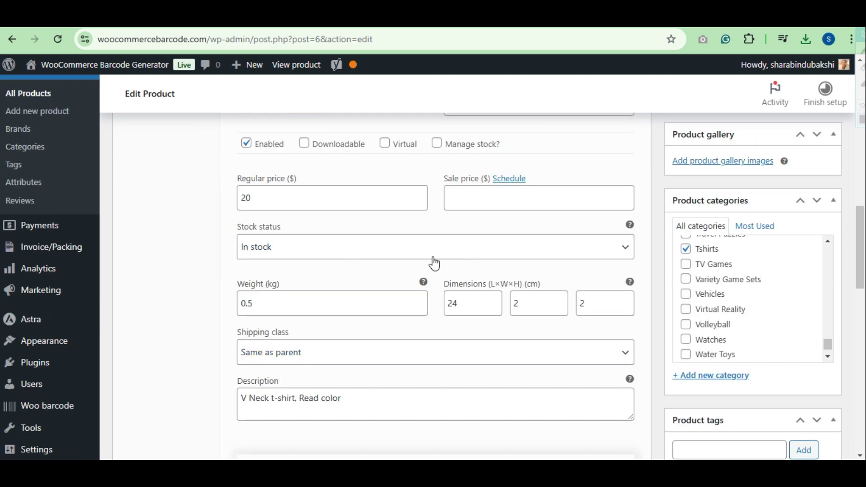
{"action": "scroll", "coordinate": [434, 264], "scroll_direction": "down", "scroll_amount": 4}
{"action": "scroll", "coordinate": [424, 261], "scroll_direction": "down", "scroll_amount": 1}
{"action": "scroll", "coordinate": [407, 250], "scroll_direction": "down", "scroll_amount": 3}
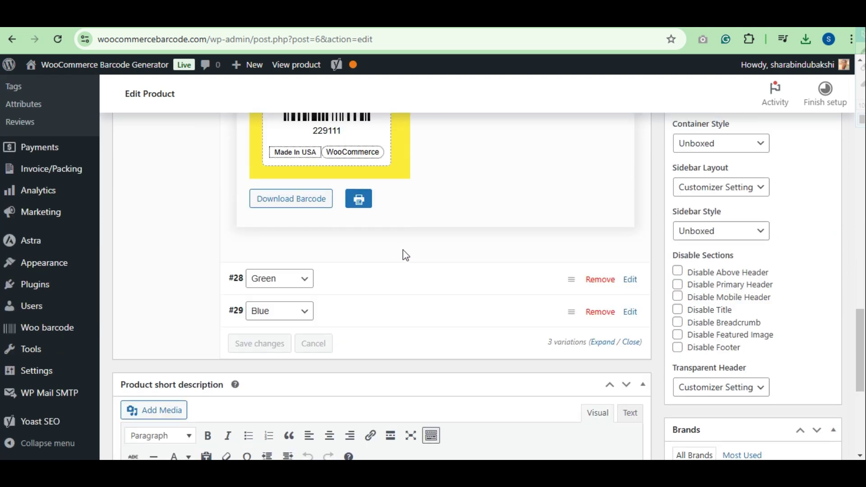
{"action": "scroll", "coordinate": [386, 238], "scroll_direction": "down", "scroll_amount": 1}
{"action": "left_click", "coordinate": [364, 219]}
{"action": "scroll", "coordinate": [404, 248], "scroll_direction": "down", "scroll_amount": 5}
{"action": "scroll", "coordinate": [403, 250], "scroll_direction": "down", "scroll_amount": 3}
{"action": "scroll", "coordinate": [403, 250], "scroll_direction": "up", "scroll_amount": 1}
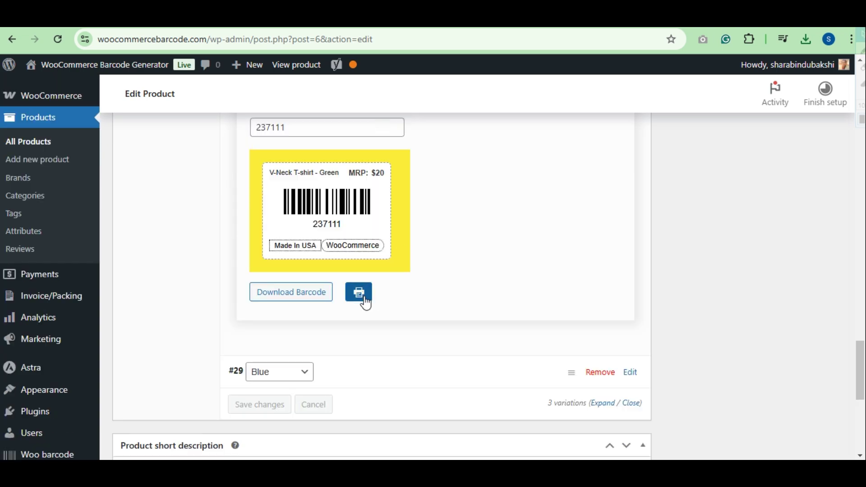
{"action": "left_click", "coordinate": [359, 292]}
{"action": "left_click", "coordinate": [713, 424]}
{"action": "scroll", "coordinate": [516, 416], "scroll_direction": "down", "scroll_amount": 5}
{"action": "scroll", "coordinate": [465, 402], "scroll_direction": "up", "scroll_amount": 5}
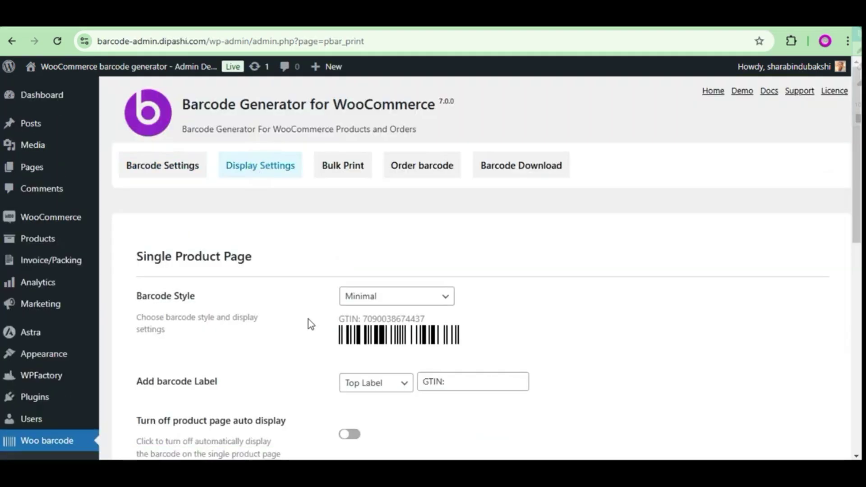
{"action": "scroll", "coordinate": [261, 321], "scroll_direction": "down", "scroll_amount": 1}
Try the Minimal and 'As per barcode Settings' styles for product page barcodes
{"action": "left_click", "coordinate": [396, 233]}
{"action": "left_click", "coordinate": [583, 267]}
{"action": "left_click", "coordinate": [395, 232]}
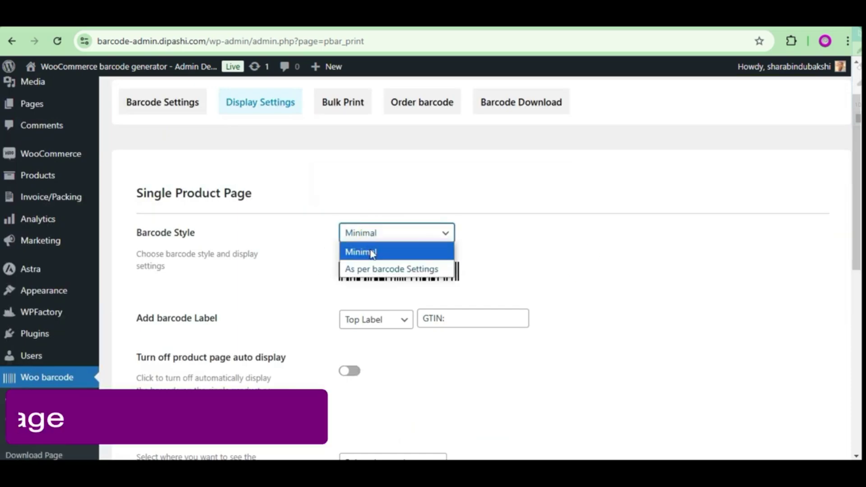
{"action": "left_click", "coordinate": [387, 268]}
{"action": "left_click", "coordinate": [397, 254]}
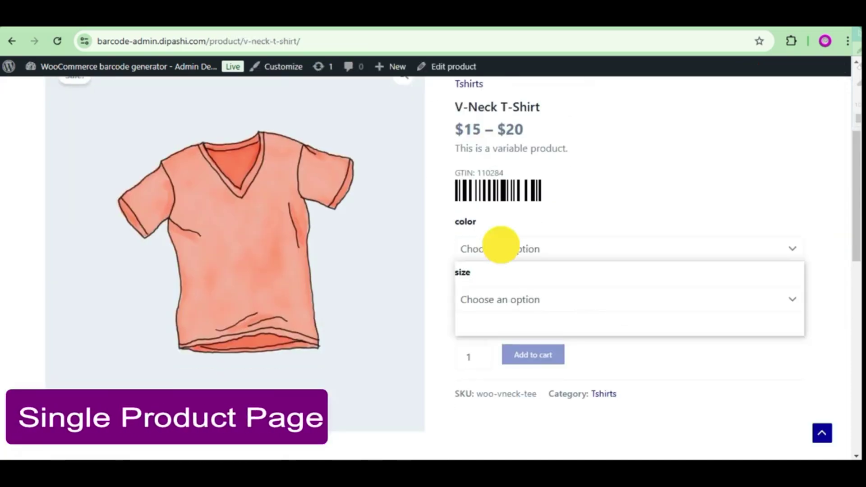
Cycle the V-Neck T-shirt through Blue, Green and Red colours and Large and Medium sizes
{"action": "left_click", "coordinate": [498, 285]}
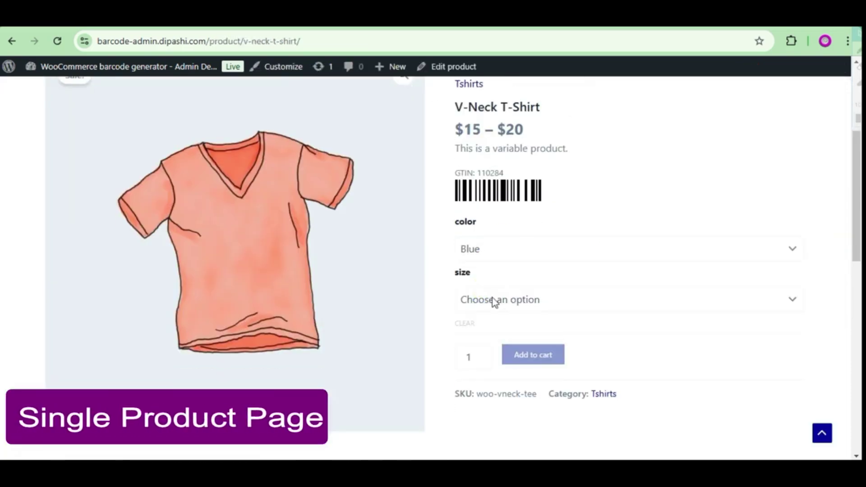
{"action": "left_click", "coordinate": [492, 300]}
{"action": "left_click", "coordinate": [483, 340]}
{"action": "left_click", "coordinate": [492, 300]}
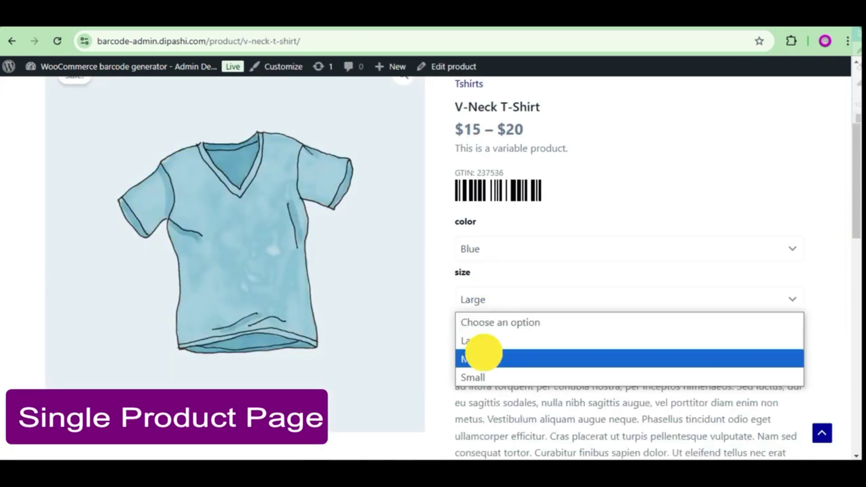
{"action": "left_click", "coordinate": [484, 356]}
{"action": "left_click", "coordinate": [492, 248]}
{"action": "left_click", "coordinate": [484, 308]}
{"action": "left_click", "coordinate": [497, 249]}
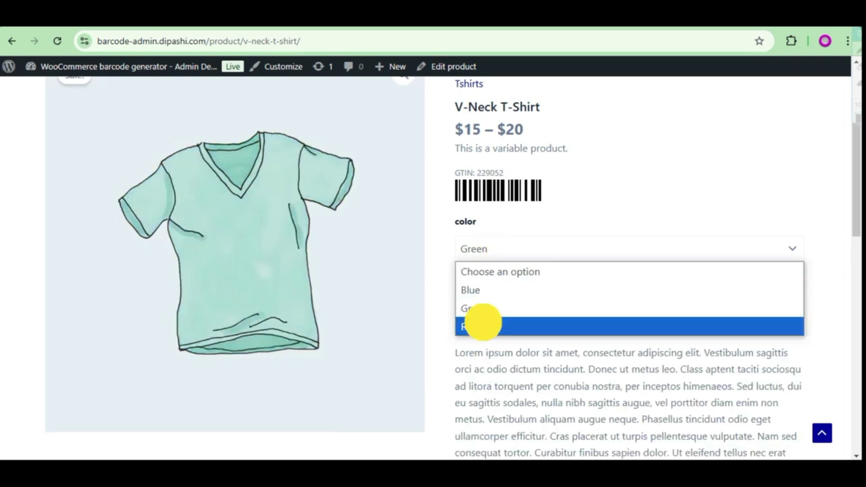
{"action": "left_click", "coordinate": [484, 326]}
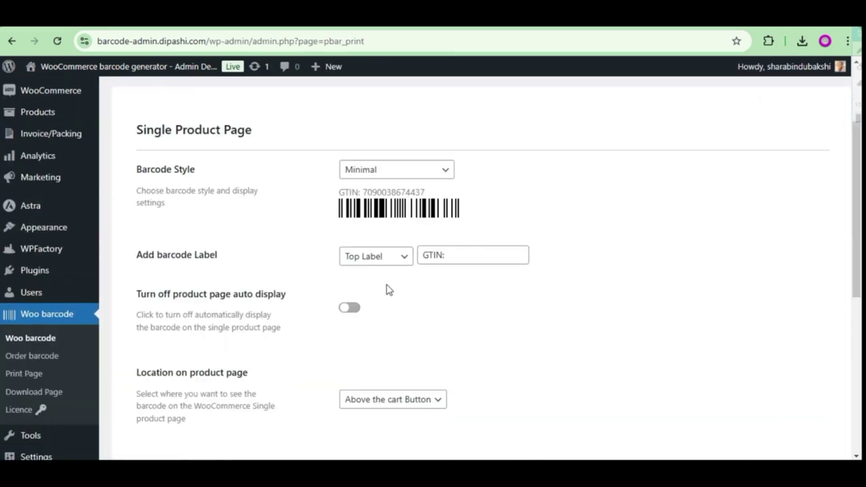
Apply the 'As per barcode Settings' style, then set the shirt to Blue and Large
{"action": "left_click", "coordinate": [396, 170]}
{"action": "left_click", "coordinate": [393, 203]}
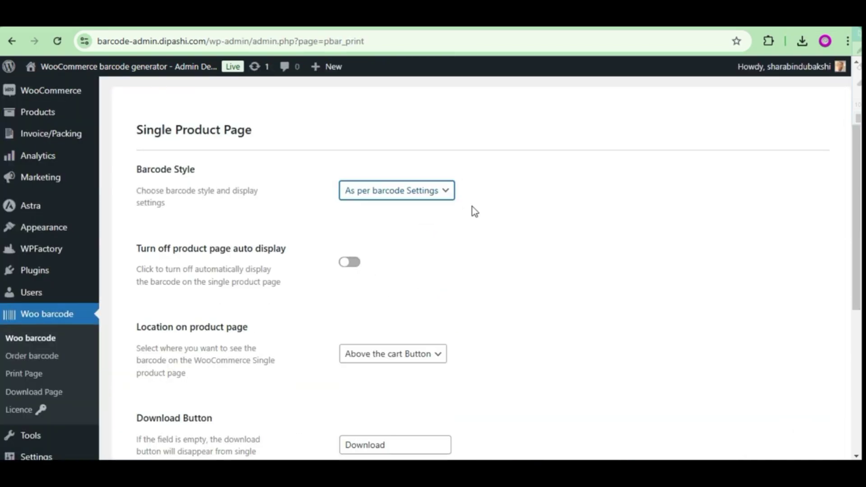
{"action": "scroll", "coordinate": [206, 384], "scroll_direction": "down", "scroll_amount": 4}
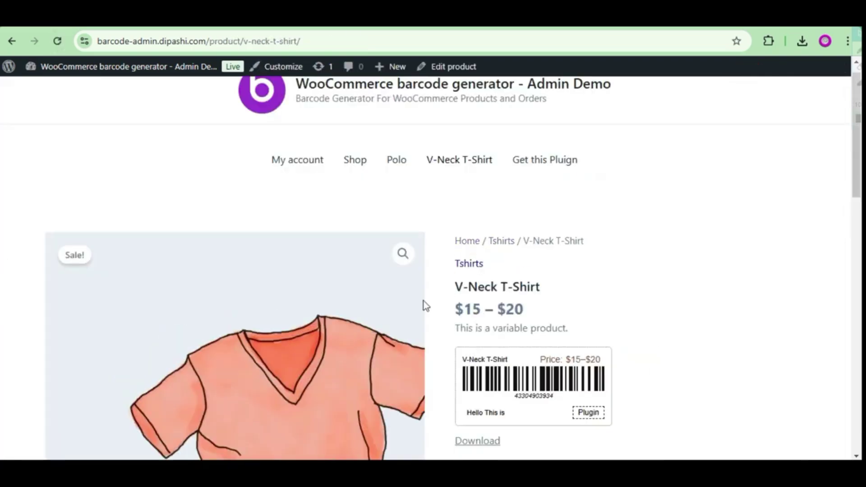
{"action": "scroll", "coordinate": [666, 252], "scroll_direction": "down", "scroll_amount": 3}
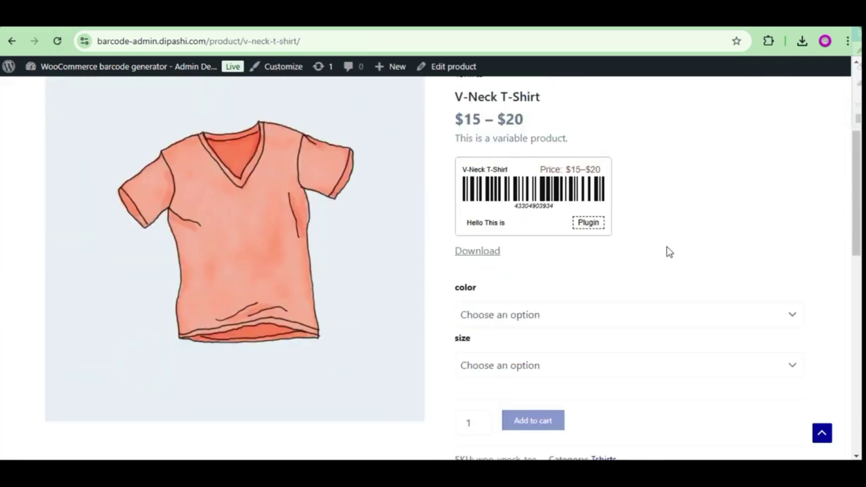
{"action": "left_click", "coordinate": [571, 314]}
{"action": "left_click", "coordinate": [528, 356]}
{"action": "scroll", "coordinate": [525, 309], "scroll_direction": "down", "scroll_amount": 2}
{"action": "left_click", "coordinate": [496, 239]}
{"action": "left_click", "coordinate": [514, 280]}
{"action": "scroll", "coordinate": [525, 276], "scroll_direction": "up", "scroll_amount": 1}
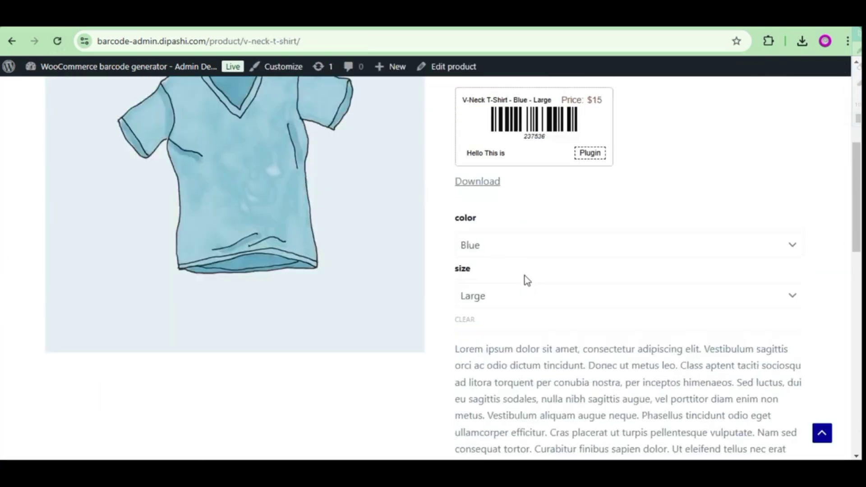
{"action": "scroll", "coordinate": [502, 288], "scroll_direction": "up", "scroll_amount": 1}
{"action": "left_click", "coordinate": [484, 313]}
Switch the shirt to Green, set barcode location to 'In a tab', and view the Barcode tab
{"action": "left_click", "coordinate": [497, 373]}
{"action": "left_click", "coordinate": [515, 315]}
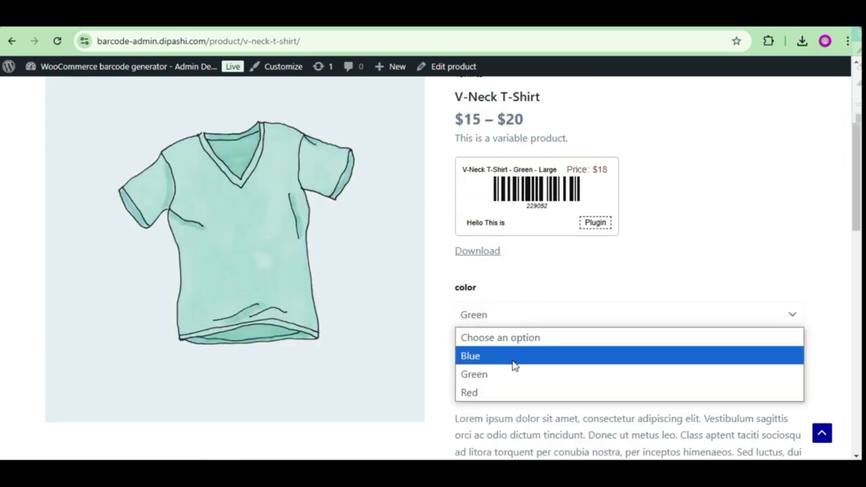
{"action": "left_click", "coordinate": [515, 314]}
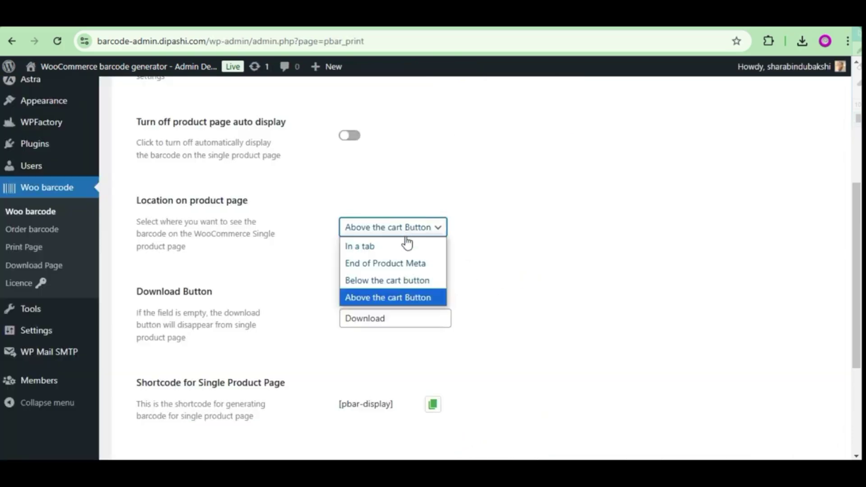
{"action": "left_click", "coordinate": [404, 248]}
{"action": "scroll", "coordinate": [477, 267], "scroll_direction": "down", "scroll_amount": 2}
{"action": "scroll", "coordinate": [477, 267], "scroll_direction": "down", "scroll_amount": 2}
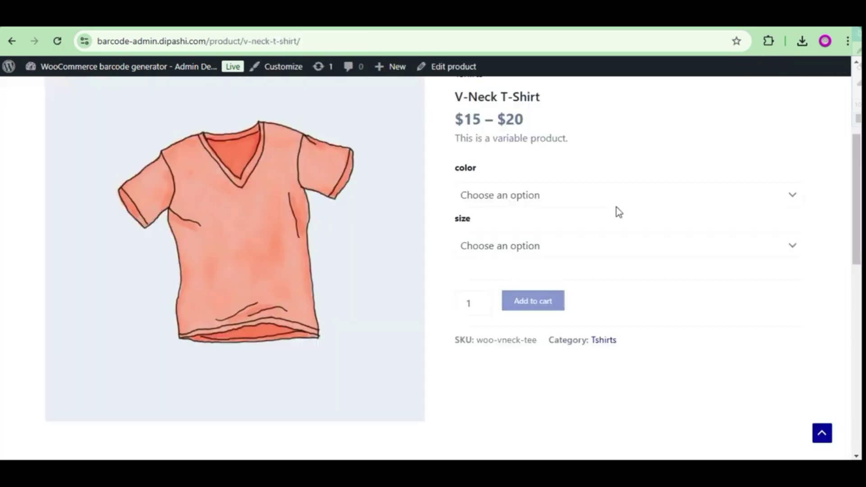
{"action": "scroll", "coordinate": [578, 228], "scroll_direction": "down", "scroll_amount": 3}
{"action": "left_click", "coordinate": [265, 358]}
{"action": "scroll", "coordinate": [332, 318], "scroll_direction": "down", "scroll_amount": 1}
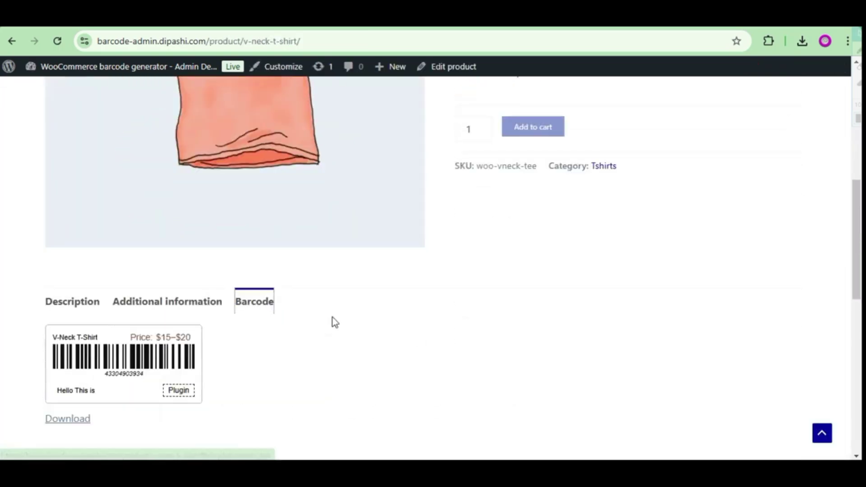
{"action": "scroll", "coordinate": [332, 318], "scroll_direction": "down", "scroll_amount": 2}
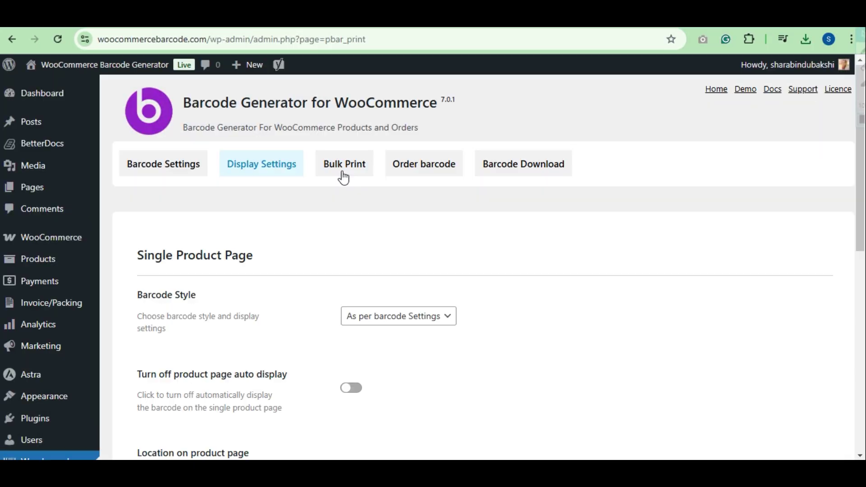
Load more product labels onto the All Products bulk print sheet
{"action": "left_click", "coordinate": [343, 169]}
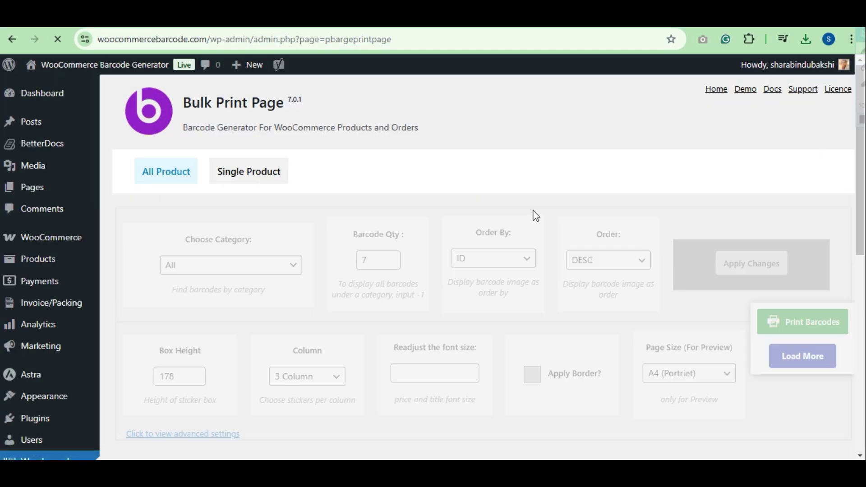
{"action": "scroll", "coordinate": [501, 211], "scroll_direction": "down", "scroll_amount": 1}
{"action": "scroll", "coordinate": [504, 215], "scroll_direction": "down", "scroll_amount": 3}
{"action": "scroll", "coordinate": [505, 216], "scroll_direction": "up", "scroll_amount": 1}
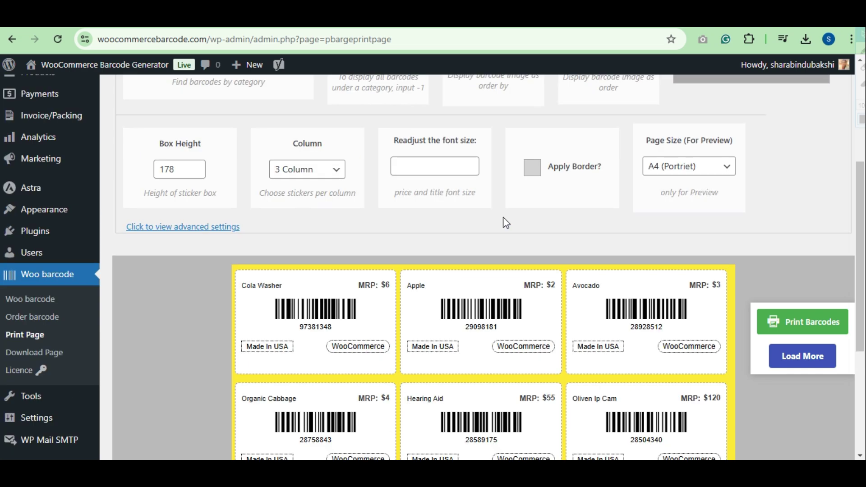
{"action": "scroll", "coordinate": [504, 222], "scroll_direction": "up", "scroll_amount": 2}
{"action": "left_click", "coordinate": [183, 199]}
{"action": "left_click", "coordinate": [299, 180]}
{"action": "scroll", "coordinate": [454, 261], "scroll_direction": "down", "scroll_amount": 2}
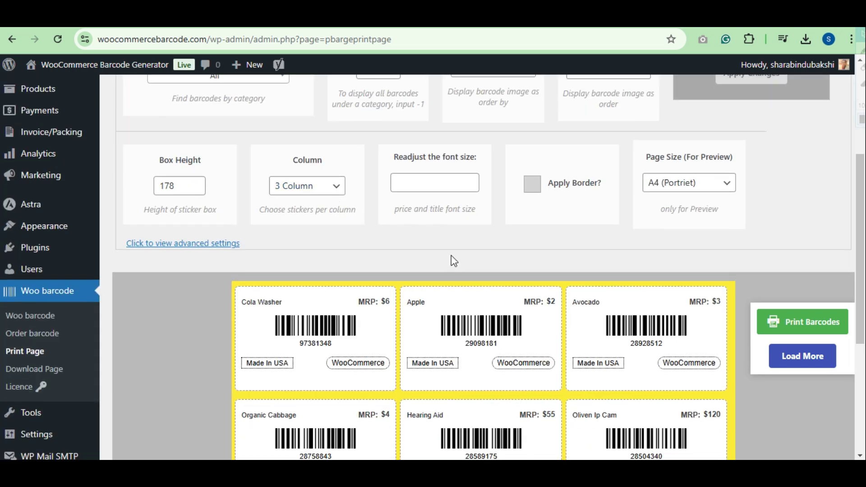
{"action": "scroll", "coordinate": [452, 261], "scroll_direction": "down", "scroll_amount": 3}
{"action": "left_click", "coordinate": [796, 356]}
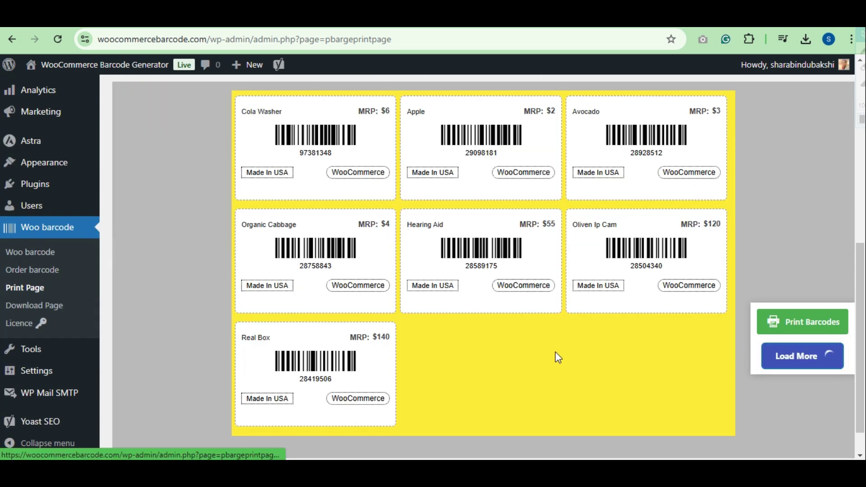
{"action": "scroll", "coordinate": [727, 342], "scroll_direction": "down", "scroll_amount": 4}
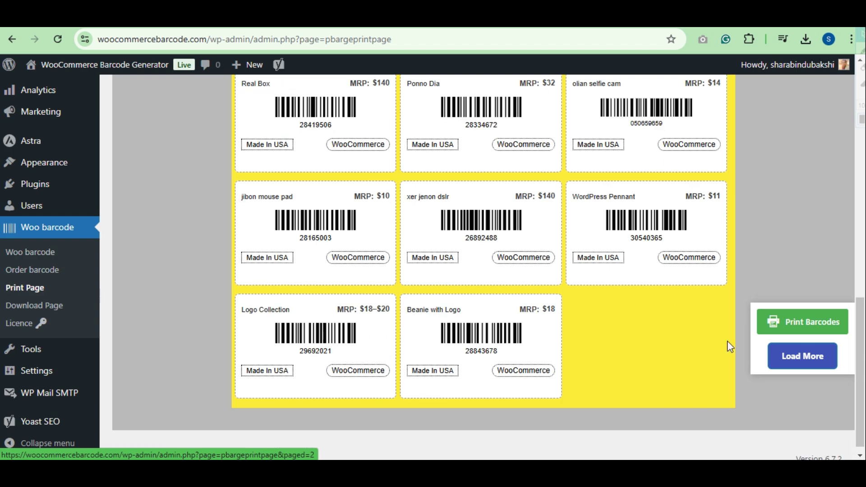
Print-preview the label sheet without printing, then switch to the Single Product sheet
{"action": "left_click", "coordinate": [803, 323]}
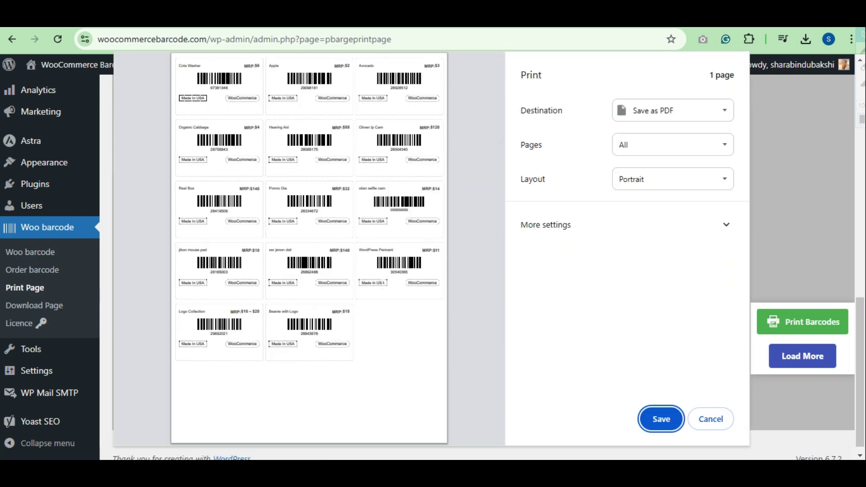
{"action": "scroll", "coordinate": [384, 290], "scroll_direction": "up", "scroll_amount": 2}
{"action": "scroll", "coordinate": [383, 290], "scroll_direction": "up", "scroll_amount": 2}
{"action": "scroll", "coordinate": [402, 240], "scroll_direction": "up", "scroll_amount": 2}
{"action": "scroll", "coordinate": [402, 251], "scroll_direction": "up", "scroll_amount": 2}
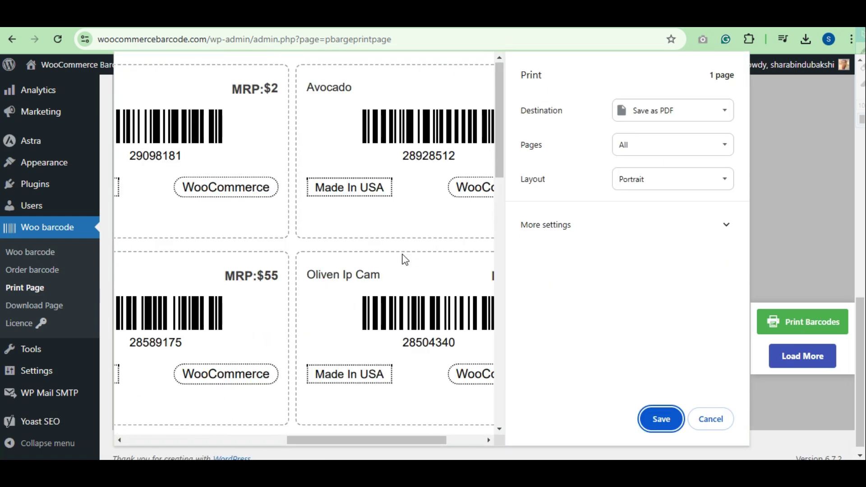
{"action": "left_click_drag", "start_coordinate": [442, 440], "coordinate": [479, 441]}
{"action": "left_click", "coordinate": [710, 419]}
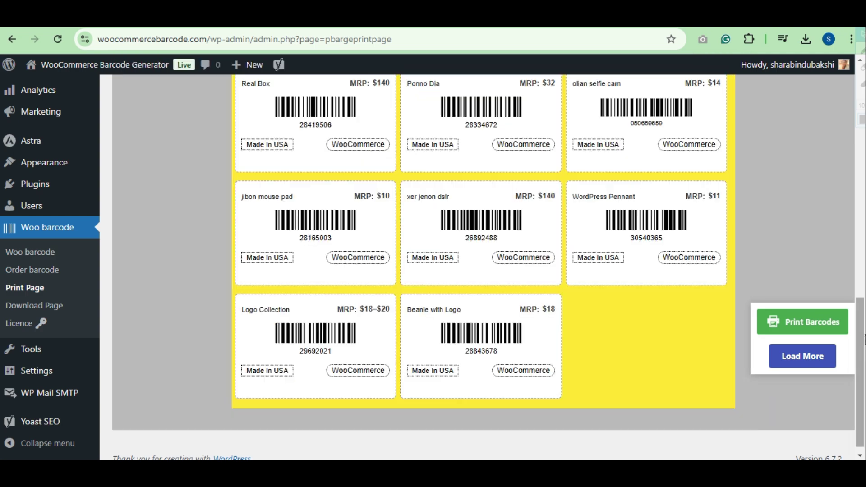
{"action": "left_click", "coordinate": [859, 102]}
{"action": "left_click", "coordinate": [272, 169]}
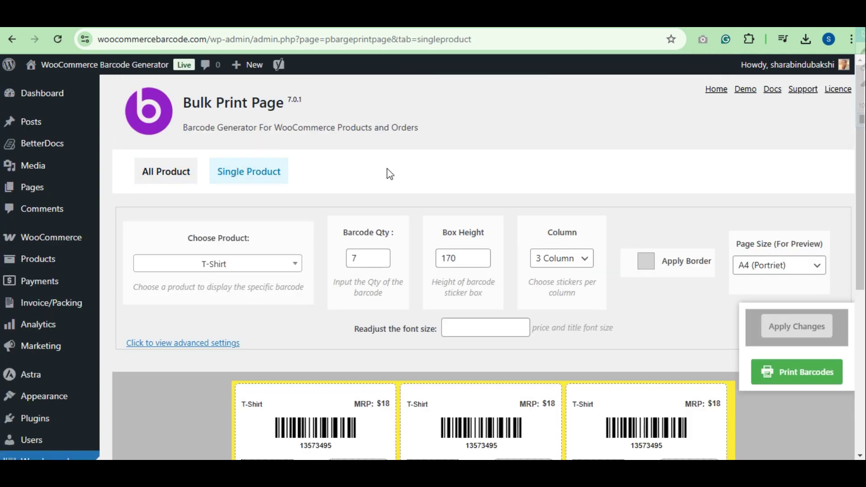
{"action": "scroll", "coordinate": [387, 173], "scroll_direction": "down", "scroll_amount": 3}
{"action": "left_click", "coordinate": [805, 367]}
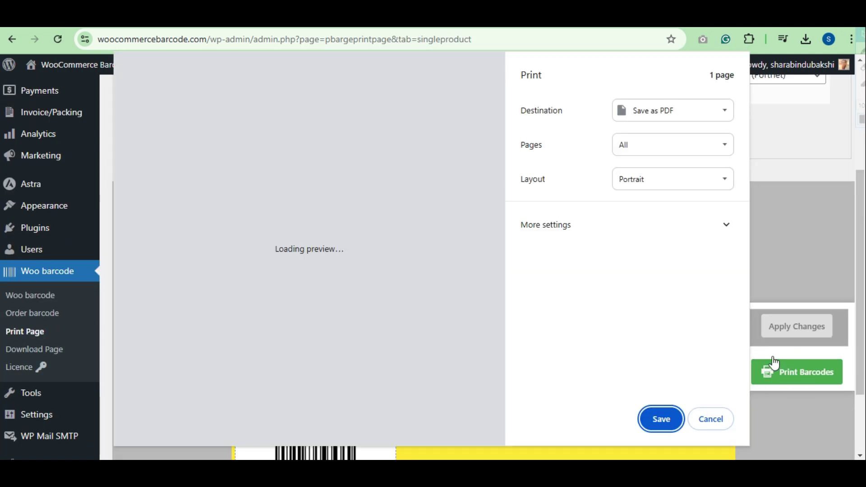
{"action": "scroll", "coordinate": [312, 258], "scroll_direction": "up", "scroll_amount": 3}
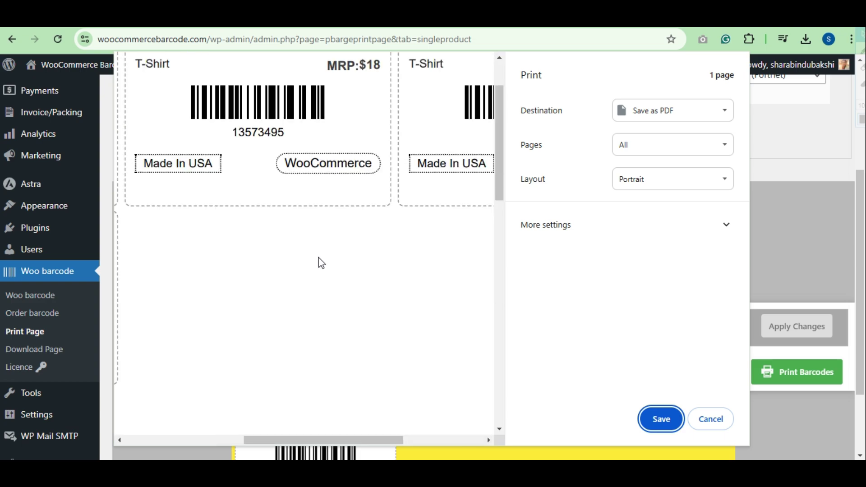
{"action": "left_click_drag", "start_coordinate": [336, 439], "coordinate": [132, 439]}
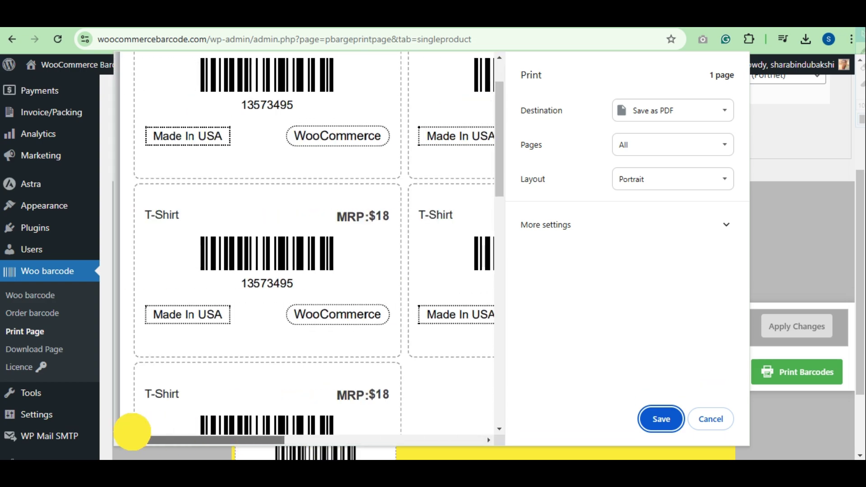
{"action": "scroll", "coordinate": [389, 284], "scroll_direction": "down", "scroll_amount": 3}
{"action": "scroll", "coordinate": [393, 288], "scroll_direction": "down", "scroll_amount": 1}
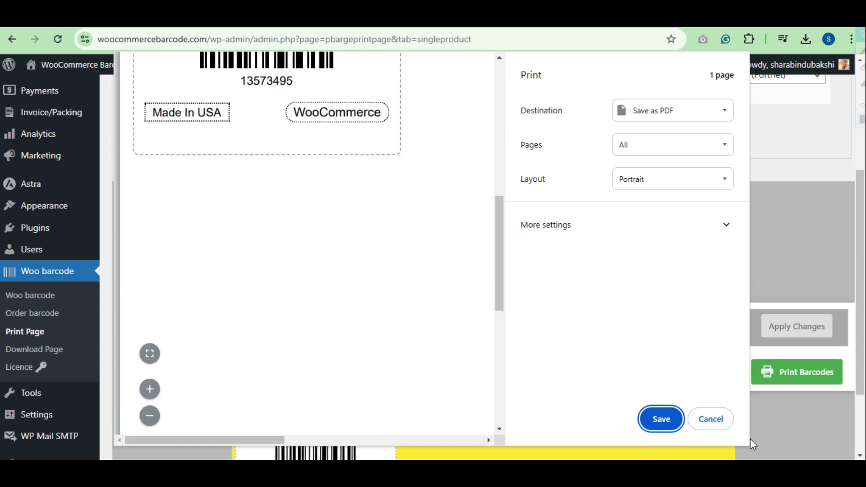
{"action": "left_click", "coordinate": [712, 421]}
{"action": "scroll", "coordinate": [474, 338], "scroll_direction": "up", "scroll_amount": 3}
{"action": "left_click", "coordinate": [246, 264]}
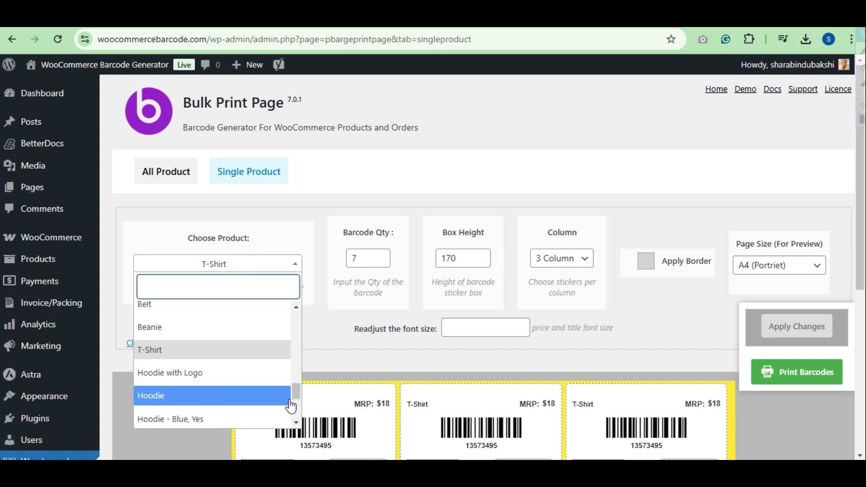
{"action": "key", "text": "Escape"}
{"action": "scroll", "coordinate": [172, 301], "scroll_direction": "down", "scroll_amount": 5}
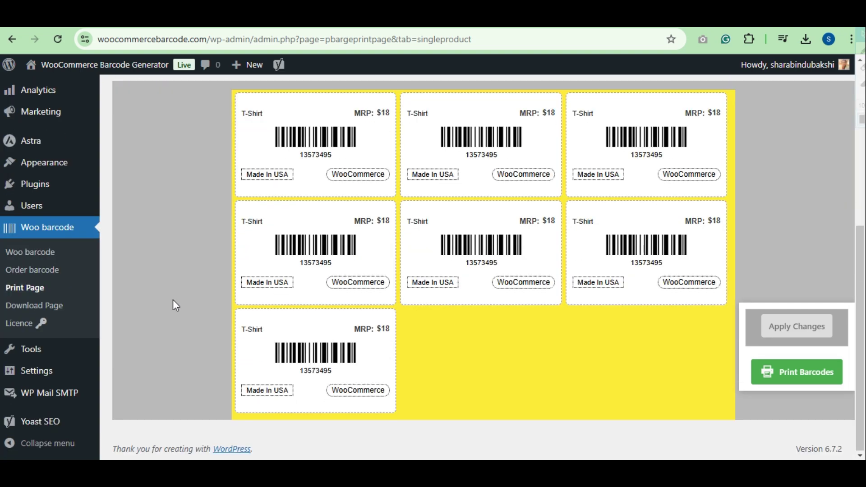
Load more products into the barcode download table and print-preview the Cola Washer barcode
{"action": "left_click", "coordinate": [52, 307]}
{"action": "scroll", "coordinate": [490, 304], "scroll_direction": "down", "scroll_amount": 5}
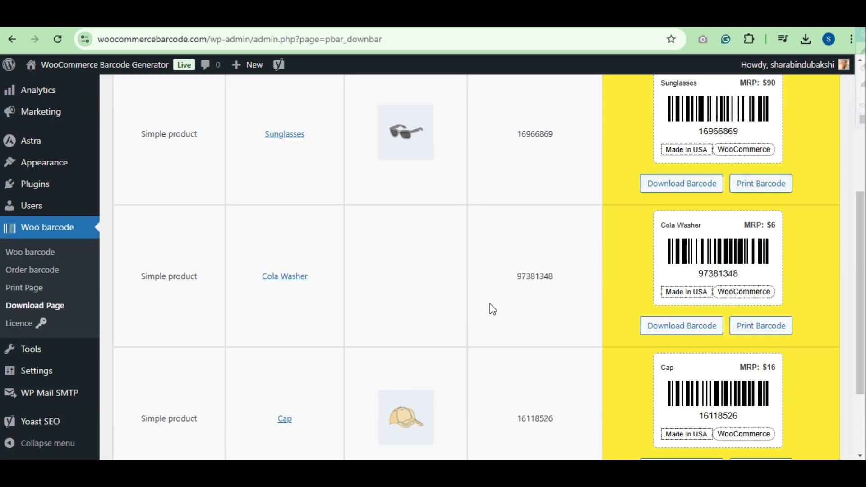
{"action": "scroll", "coordinate": [545, 342], "scroll_direction": "down", "scroll_amount": 2}
{"action": "left_click", "coordinate": [505, 410]}
{"action": "scroll", "coordinate": [803, 384], "scroll_direction": "up", "scroll_amount": 10}
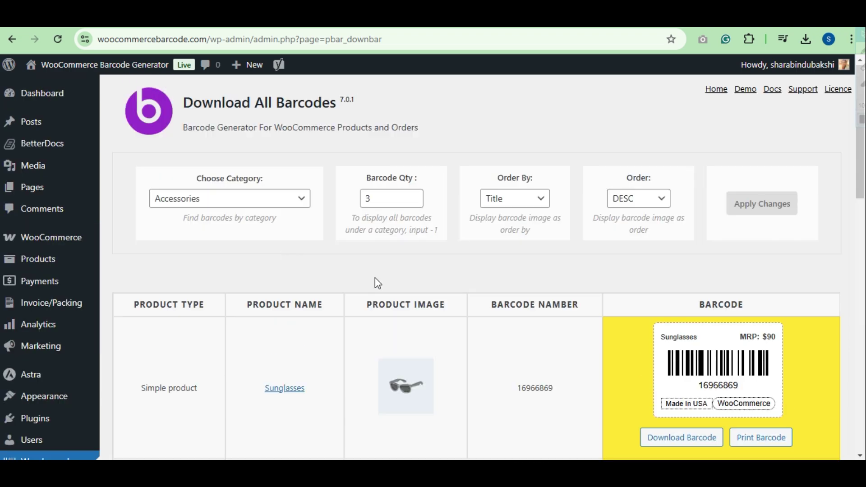
{"action": "left_click", "coordinate": [268, 199]}
{"action": "left_click", "coordinate": [711, 286]}
{"action": "scroll", "coordinate": [783, 282], "scroll_direction": "down", "scroll_amount": 5}
{"action": "left_click", "coordinate": [751, 262]}
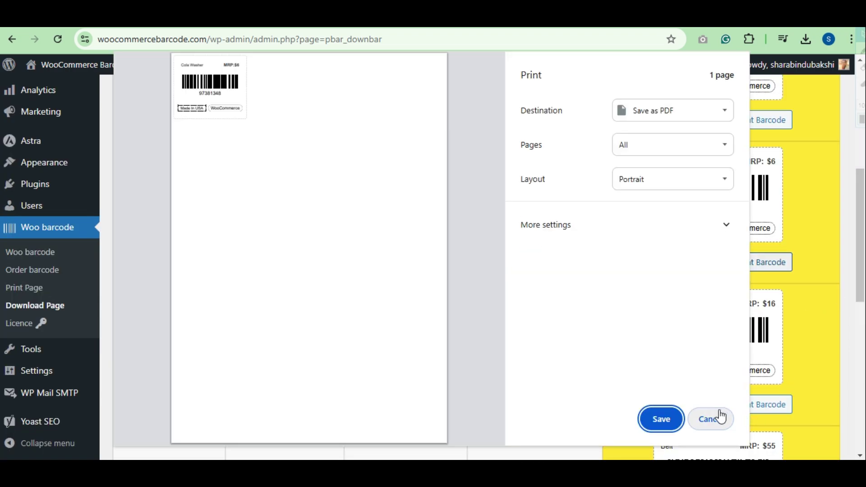
{"action": "left_click", "coordinate": [716, 420]}
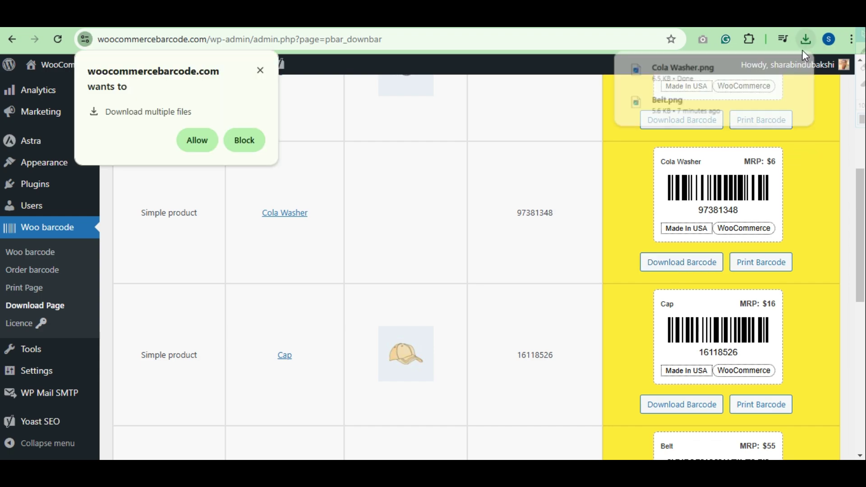
Download the Cola Washer barcode (97381348) as a PNG and view it
{"action": "left_click", "coordinate": [245, 143]}
{"action": "left_click", "coordinate": [796, 73]}
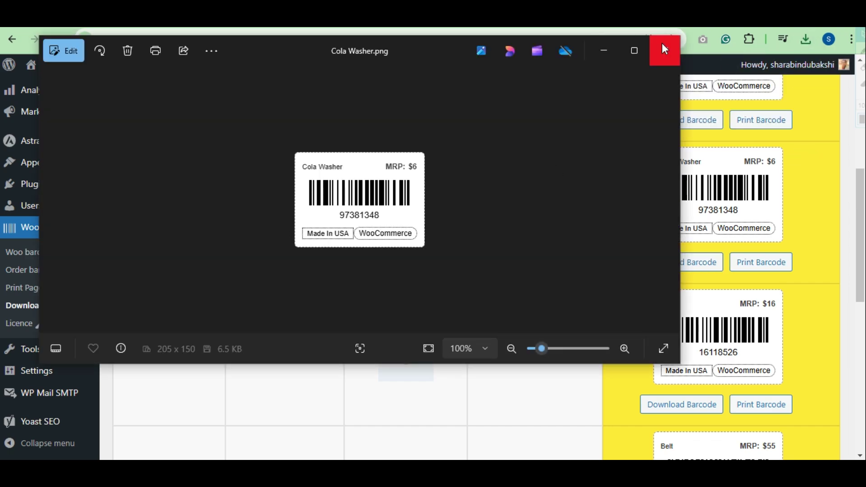
{"action": "left_click", "coordinate": [664, 49]}
In Order Barcode Settings, review barcode content options and keep barcodes in all order emails
{"action": "left_click", "coordinate": [32, 269]}
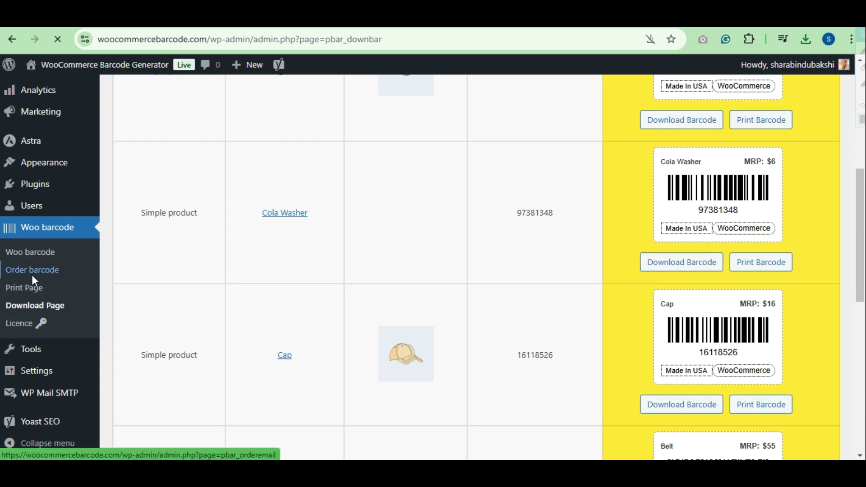
{"action": "scroll", "coordinate": [539, 327], "scroll_direction": "down", "scroll_amount": 5}
{"action": "scroll", "coordinate": [539, 327], "scroll_direction": "down", "scroll_amount": 3}
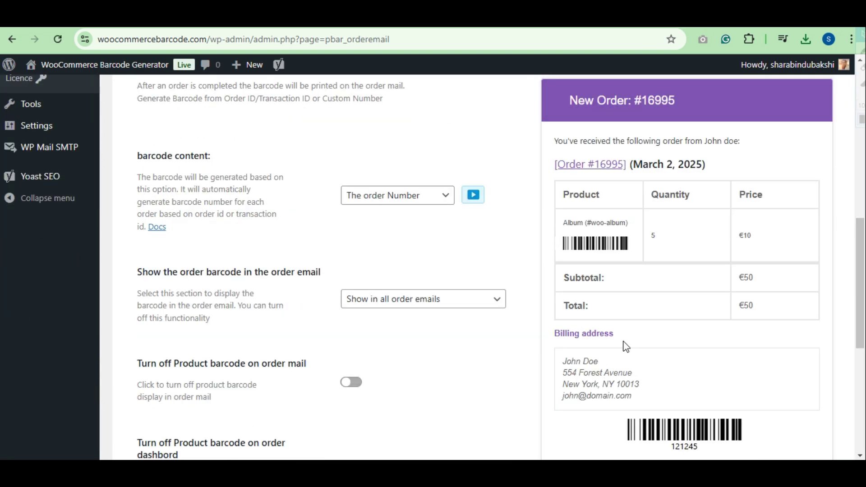
{"action": "scroll", "coordinate": [625, 346], "scroll_direction": "down", "scroll_amount": 5}
{"action": "scroll", "coordinate": [521, 375], "scroll_direction": "up", "scroll_amount": 4}
{"action": "scroll", "coordinate": [497, 375], "scroll_direction": "up", "scroll_amount": 1}
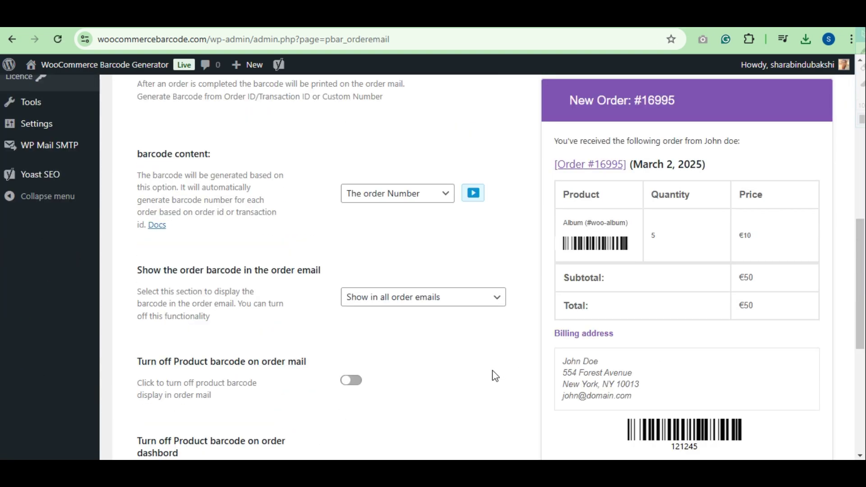
{"action": "scroll", "coordinate": [494, 377], "scroll_direction": "up", "scroll_amount": 3}
{"action": "scroll", "coordinate": [491, 378], "scroll_direction": "down", "scroll_amount": 2}
{"action": "left_click", "coordinate": [427, 258]}
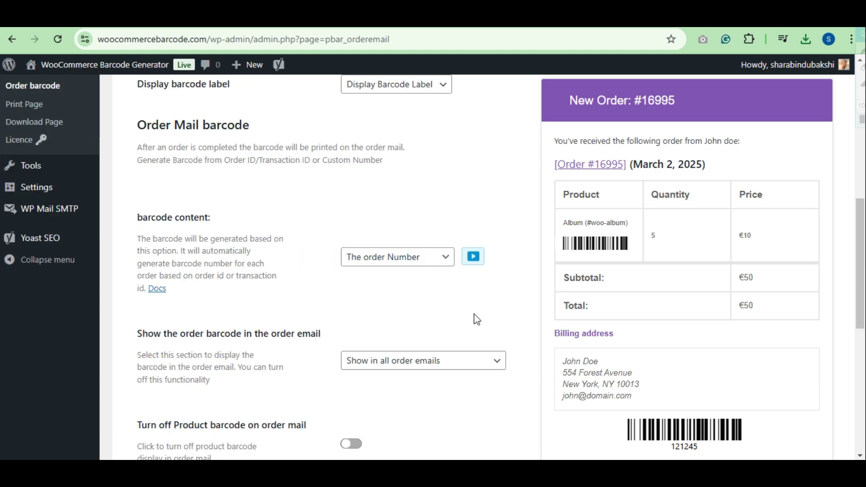
{"action": "scroll", "coordinate": [474, 319], "scroll_direction": "down", "scroll_amount": 2}
{"action": "left_click", "coordinate": [441, 234]}
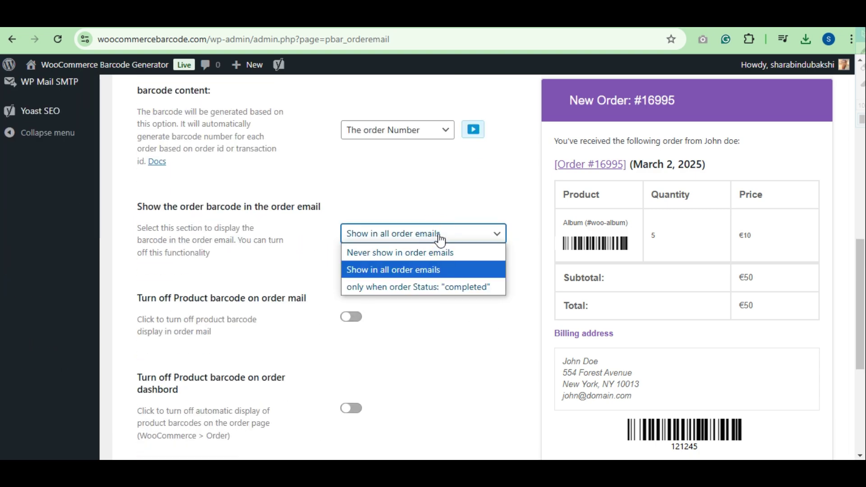
{"action": "left_click", "coordinate": [437, 269]}
{"action": "scroll", "coordinate": [437, 354], "scroll_direction": "up", "scroll_amount": 7}
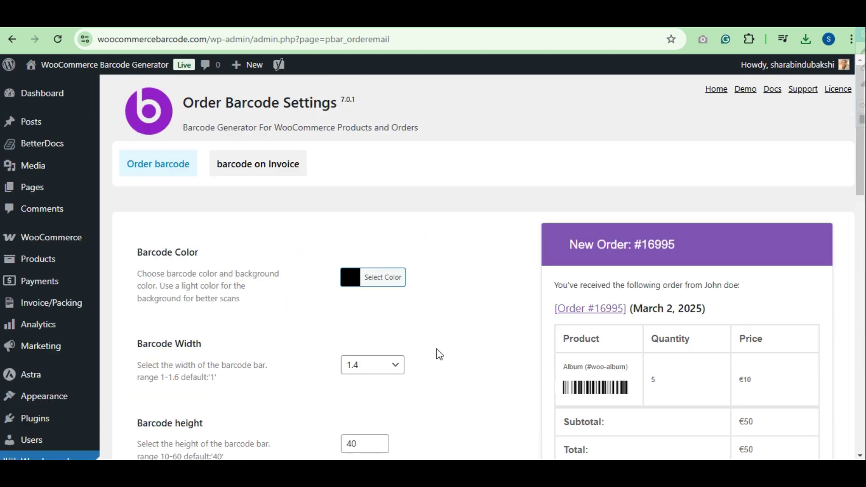
{"action": "mouse_move", "coordinate": [51, 237]}
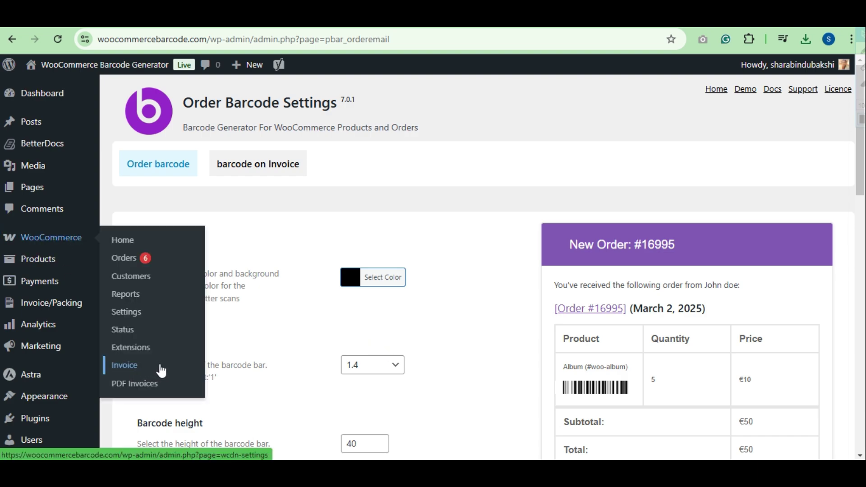
View the PDF invoice barcode settings, then go to the WooCommerce orders list
{"action": "left_click", "coordinate": [229, 163]}
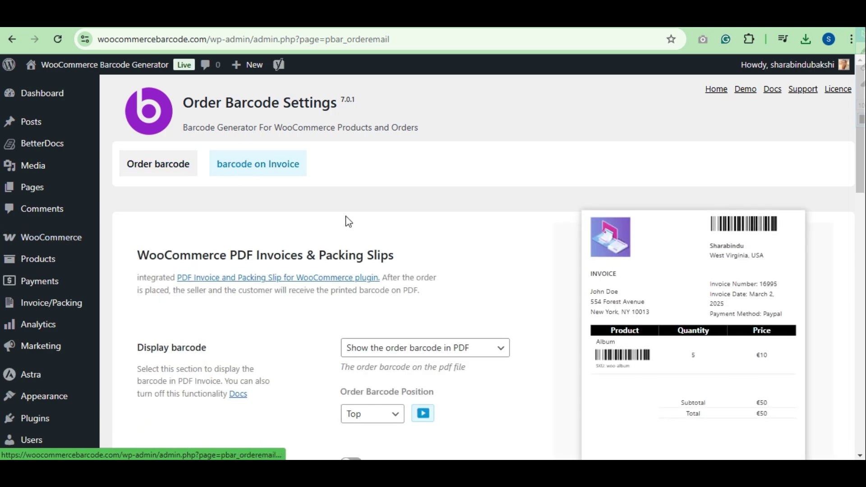
{"action": "scroll", "coordinate": [546, 287], "scroll_direction": "down", "scroll_amount": 3}
{"action": "scroll", "coordinate": [587, 361], "scroll_direction": "down", "scroll_amount": 4}
{"action": "scroll", "coordinate": [586, 361], "scroll_direction": "down", "scroll_amount": 5}
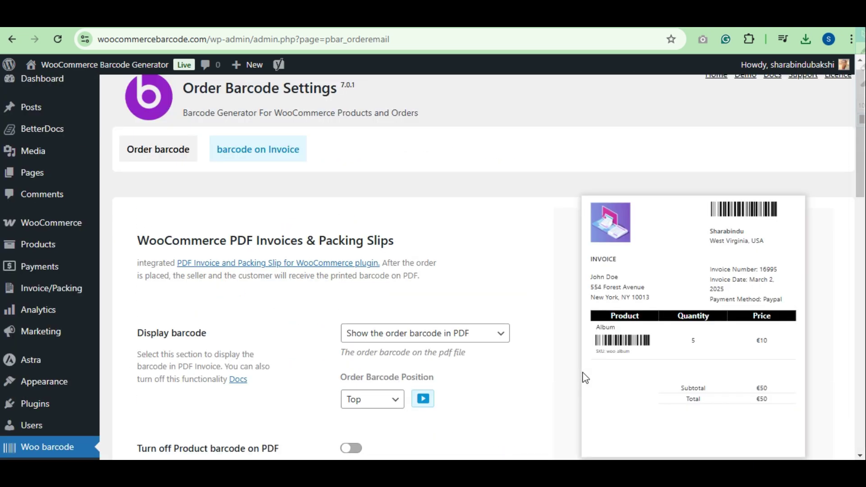
{"action": "scroll", "coordinate": [583, 378], "scroll_direction": "down", "scroll_amount": 2}
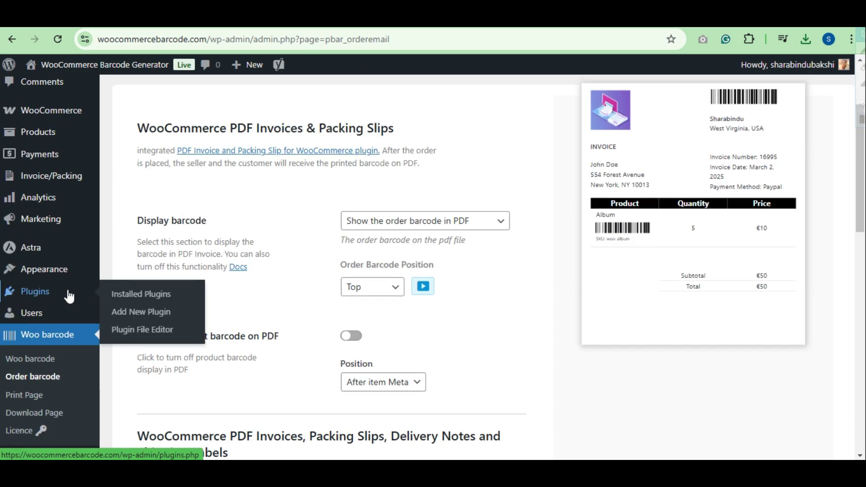
{"action": "mouse_move", "coordinate": [51, 111]}
{"action": "left_click", "coordinate": [124, 133]}
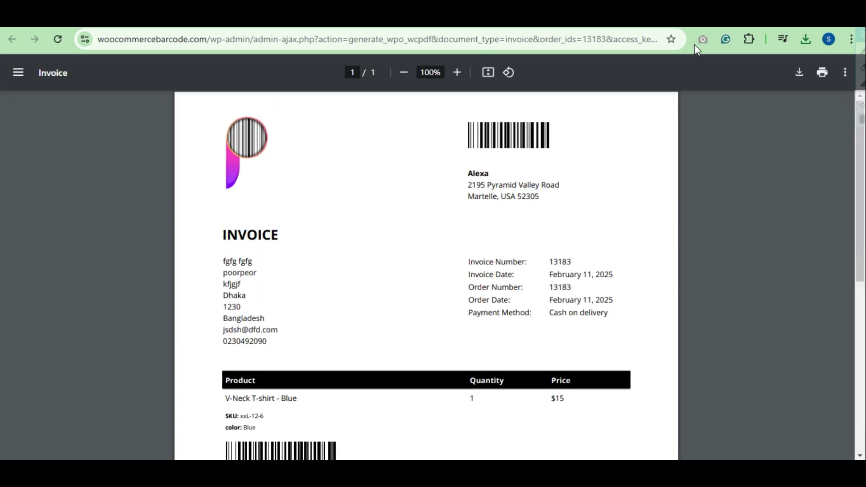
Leave the invoice and preview the Completed order email for order #34087
{"action": "left_click", "coordinate": [670, 20]}
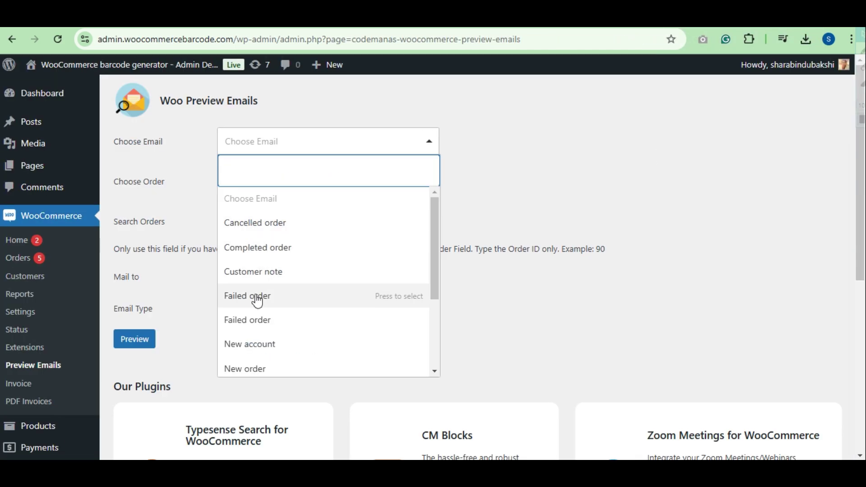
{"action": "left_click", "coordinate": [287, 249]}
{"action": "left_click", "coordinate": [264, 186]}
{"action": "left_click", "coordinate": [245, 264]}
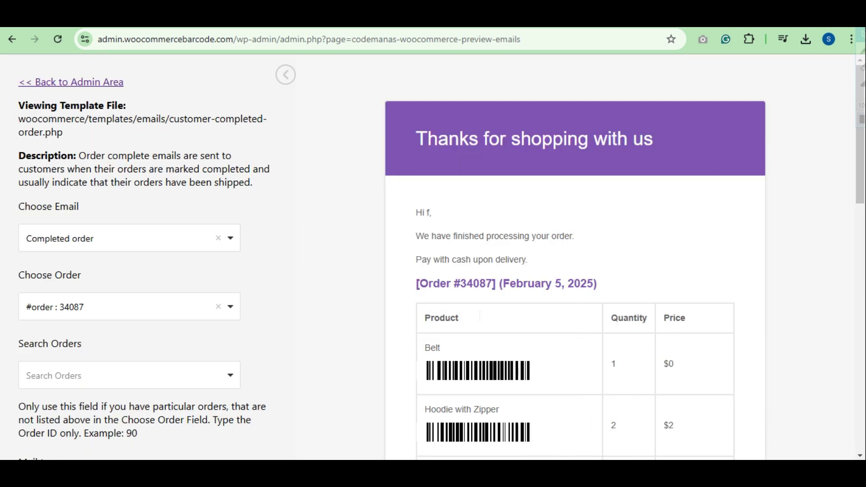
{"action": "mouse_move", "coordinate": [860, 159]}
{"action": "left_mouse_down"}
{"action": "mouse_move", "coordinate": [837, 395]}
{"action": "mouse_move", "coordinate": [858, 129]}
{"action": "left_mouse_up"}
{"action": "key", "text": "alt+Tab"}
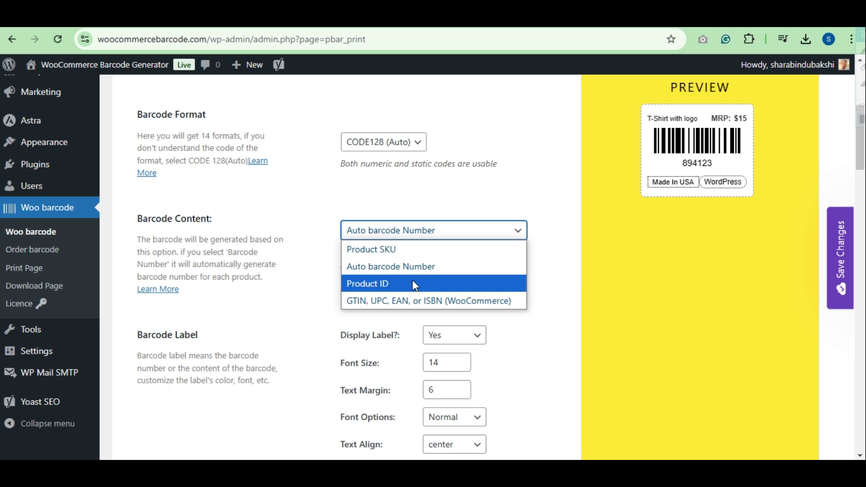
Keep Auto barcode Number content and try EAN-8 and UPC(A), settling on EAN-13
{"action": "left_click", "coordinate": [413, 265]}
{"action": "left_click", "coordinate": [384, 142]}
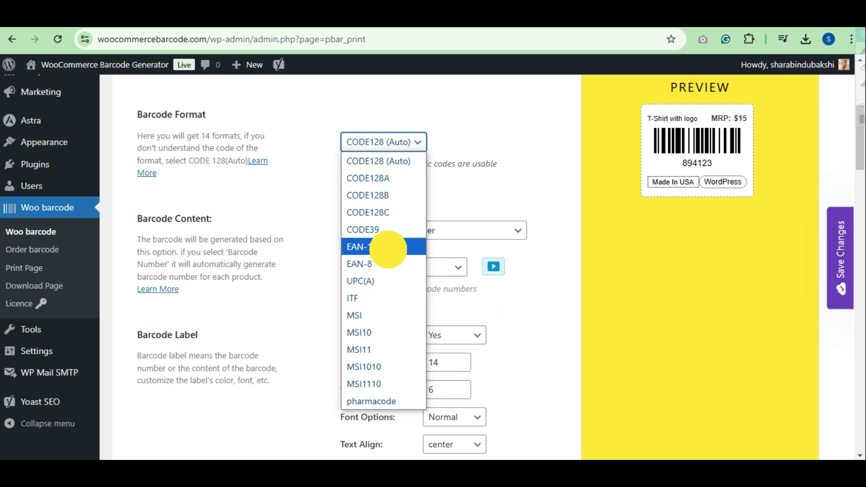
{"action": "left_click", "coordinate": [366, 246]}
{"action": "left_click", "coordinate": [392, 141]}
{"action": "left_click", "coordinate": [382, 264]}
{"action": "left_click", "coordinate": [398, 142]}
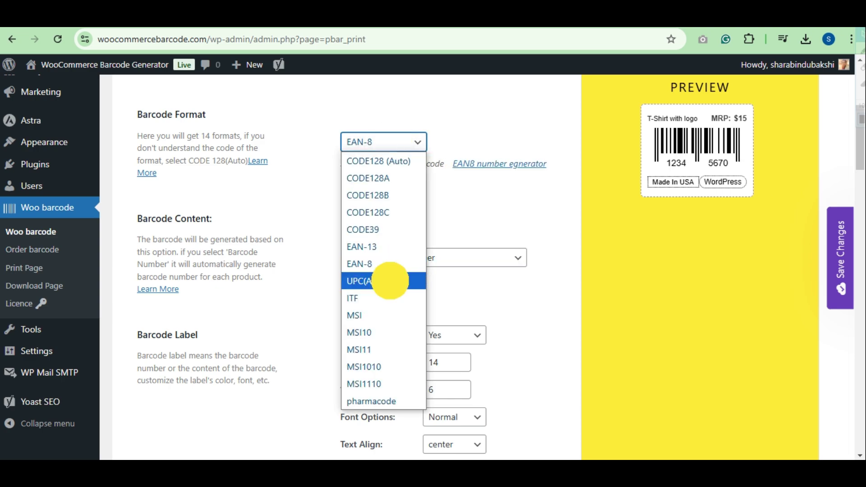
{"action": "left_click", "coordinate": [383, 281]}
{"action": "left_click", "coordinate": [383, 142]}
{"action": "left_click", "coordinate": [382, 246]}
{"action": "scroll", "coordinate": [467, 222], "scroll_direction": "down", "scroll_amount": 2}
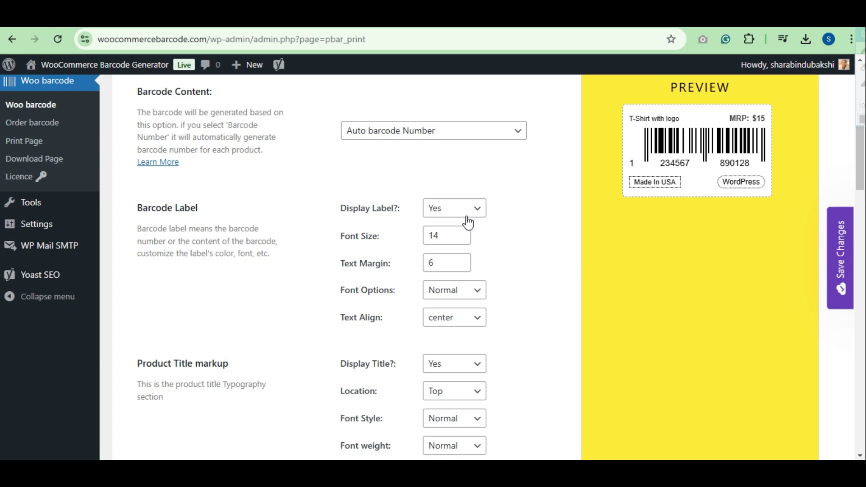
Toggle the sticker's barcode number, product title and price off and back on
{"action": "left_click", "coordinate": [466, 215]}
{"action": "left_click", "coordinate": [454, 240]}
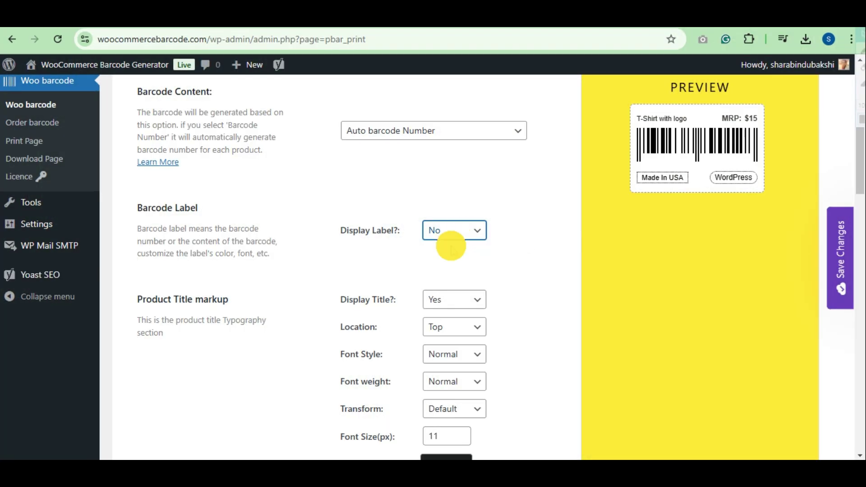
{"action": "left_click", "coordinate": [454, 231]}
{"action": "left_click", "coordinate": [455, 243]}
{"action": "scroll", "coordinate": [480, 256], "scroll_direction": "down", "scroll_amount": 3}
{"action": "left_click", "coordinate": [454, 209]}
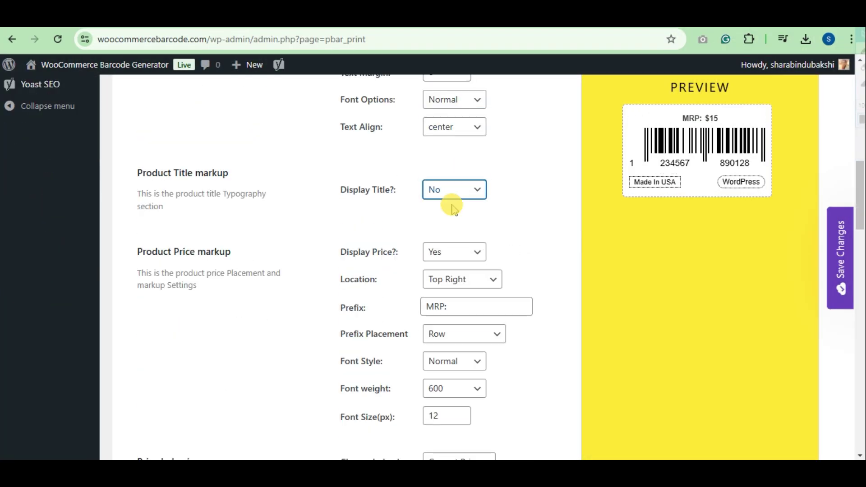
{"action": "left_click", "coordinate": [453, 209]}
{"action": "scroll", "coordinate": [453, 230], "scroll_direction": "down", "scroll_amount": 2}
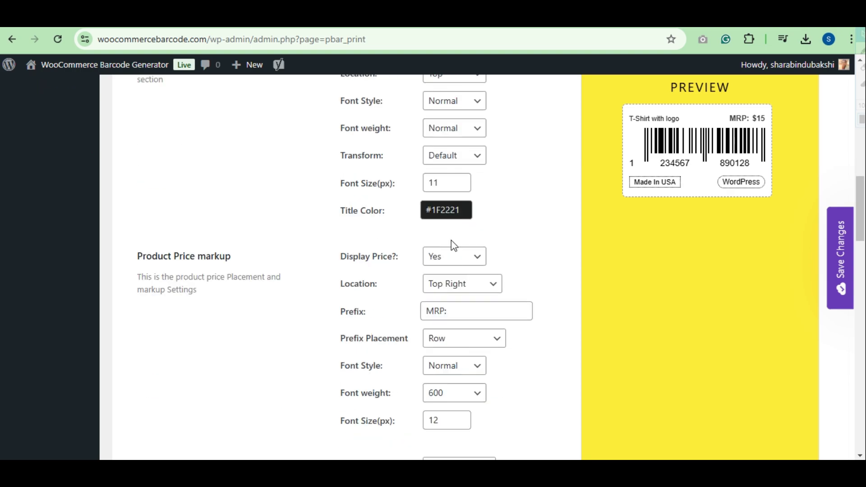
{"action": "left_click", "coordinate": [440, 292]}
{"action": "left_click", "coordinate": [439, 291]}
{"action": "scroll", "coordinate": [443, 298], "scroll_direction": "down", "scroll_amount": 3}
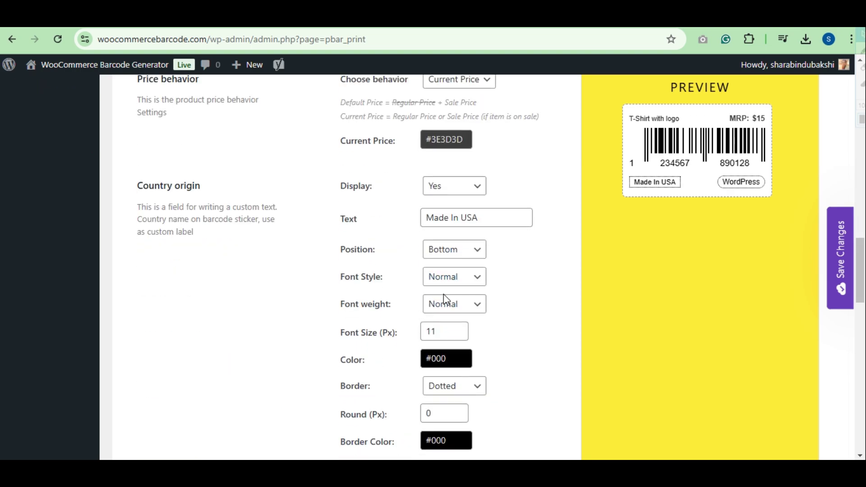
{"action": "scroll", "coordinate": [443, 300], "scroll_direction": "down", "scroll_amount": 5}
{"action": "scroll", "coordinate": [447, 352], "scroll_direction": "down", "scroll_amount": 7}
{"action": "scroll", "coordinate": [447, 373], "scroll_direction": "up", "scroll_amount": 3}
{"action": "scroll", "coordinate": [448, 371], "scroll_direction": "up", "scroll_amount": 2}
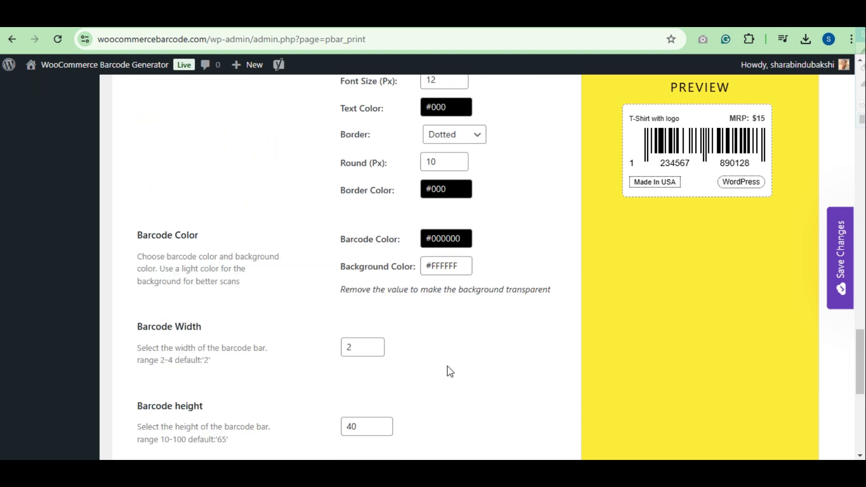
{"action": "scroll", "coordinate": [449, 368], "scroll_direction": "up", "scroll_amount": 4}
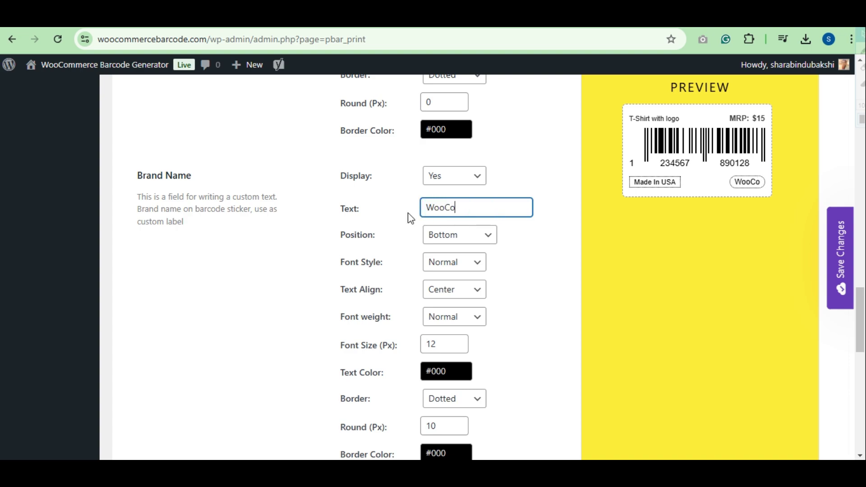
{"action": "scroll", "coordinate": [470, 306], "scroll_direction": "down", "scroll_amount": 5}
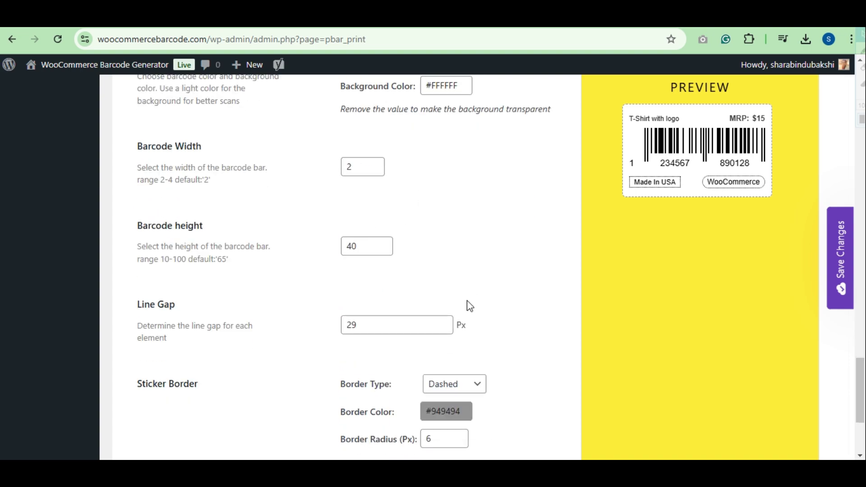
{"action": "scroll", "coordinate": [857, 366], "scroll_direction": "down", "scroll_amount": 3}
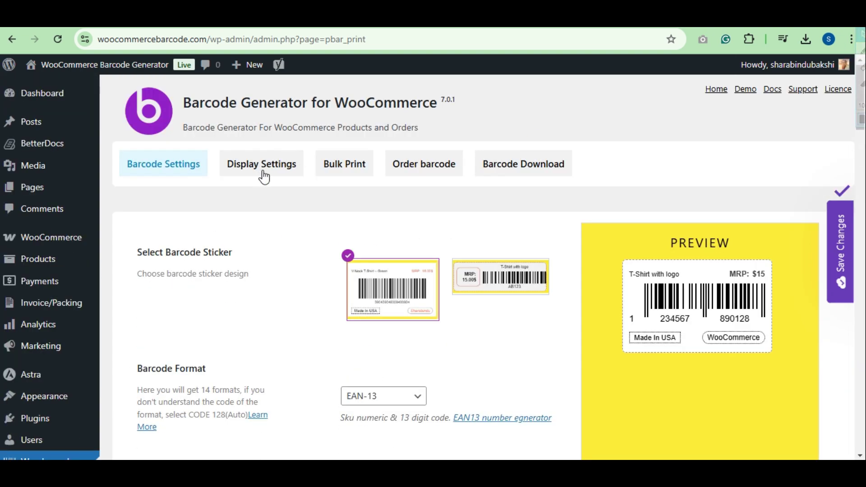
Set the product page barcode style to Minimal in Display Settings
{"action": "left_click", "coordinate": [264, 176]}
{"action": "scroll", "coordinate": [439, 291], "scroll_direction": "down", "scroll_amount": 3}
{"action": "left_click", "coordinate": [409, 169]}
{"action": "left_click", "coordinate": [388, 181]}
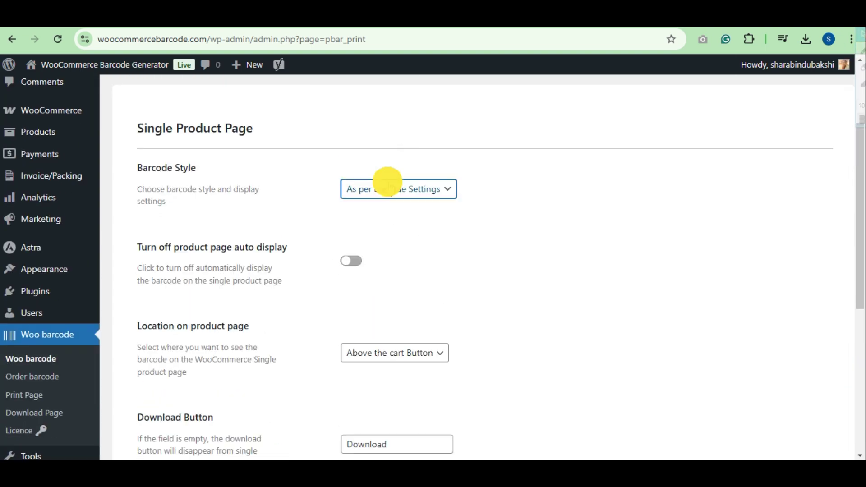
{"action": "left_click", "coordinate": [384, 190]}
{"action": "left_click", "coordinate": [364, 207]}
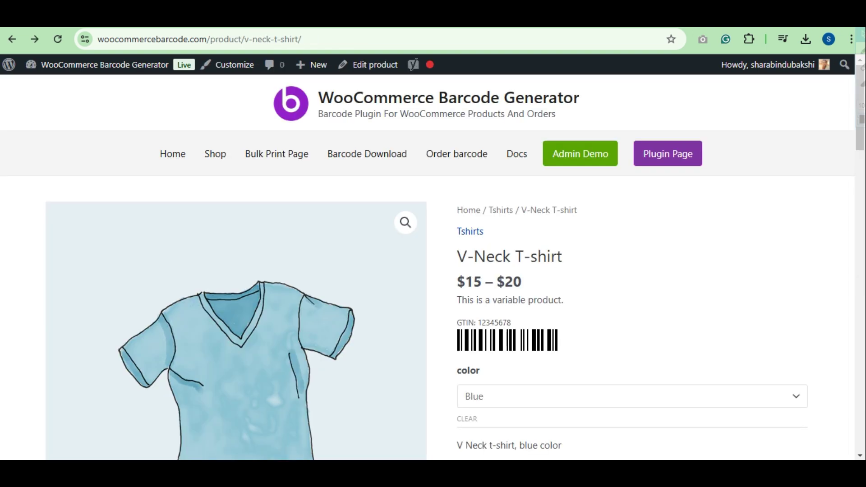
{"action": "scroll", "coordinate": [586, 298], "scroll_direction": "down", "scroll_amount": 3}
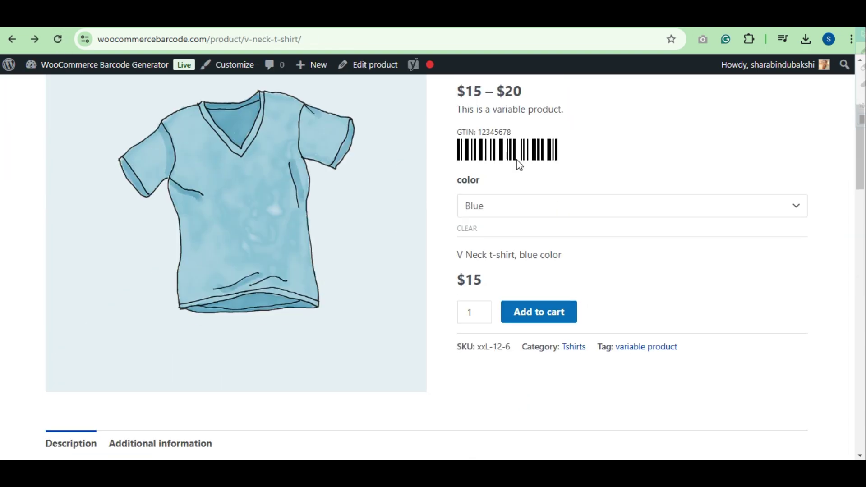
Switch the V-Neck T-shirt to Green, then Red, to see its barcode change
{"action": "left_click", "coordinate": [513, 205]}
{"action": "left_click", "coordinate": [500, 265]}
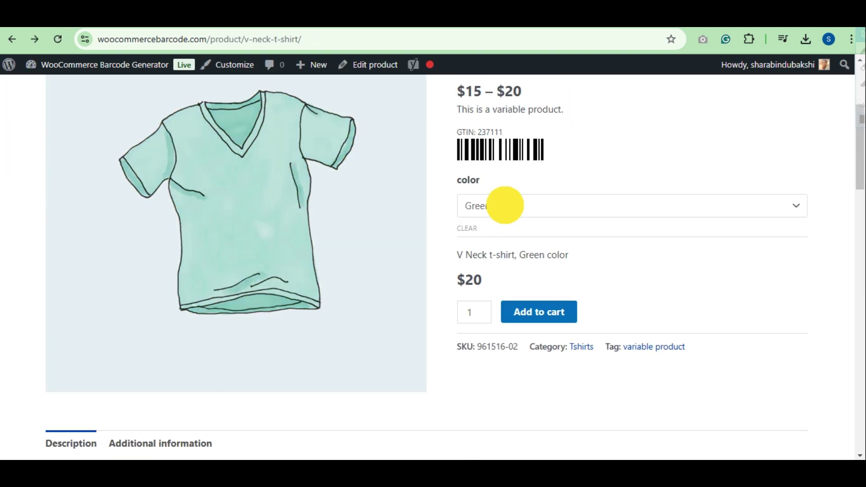
{"action": "left_click", "coordinate": [505, 205]}
{"action": "left_click", "coordinate": [485, 281]}
{"action": "left_click", "coordinate": [378, 64]}
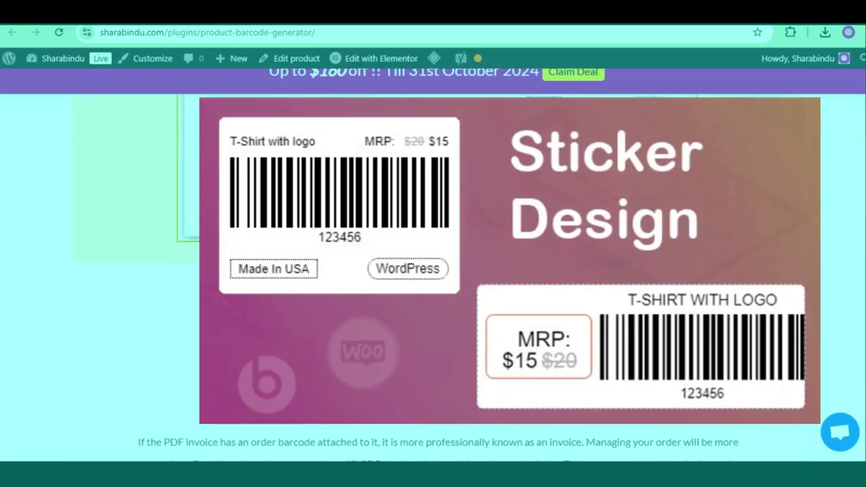
{"action": "scroll", "coordinate": [750, 255], "scroll_direction": "down", "scroll_amount": 3}
{"action": "scroll", "coordinate": [750, 255], "scroll_direction": "down", "scroll_amount": 3}
{"action": "scroll", "coordinate": [778, 258], "scroll_direction": "down", "scroll_amount": 3}
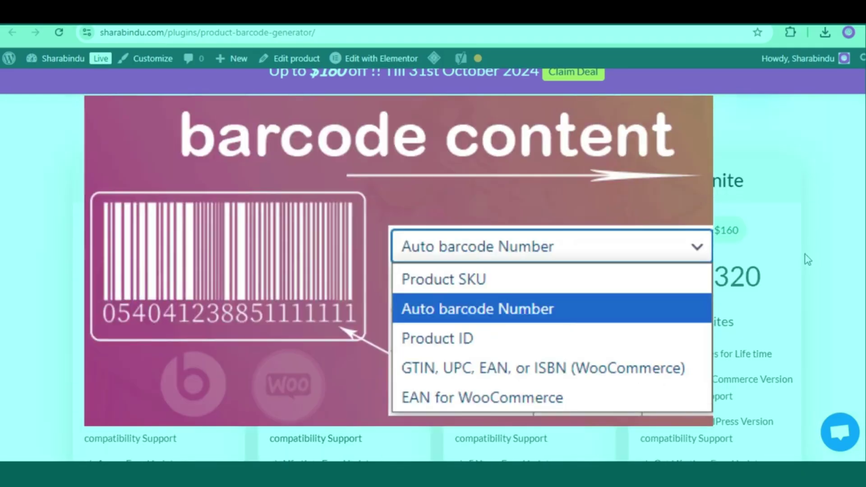